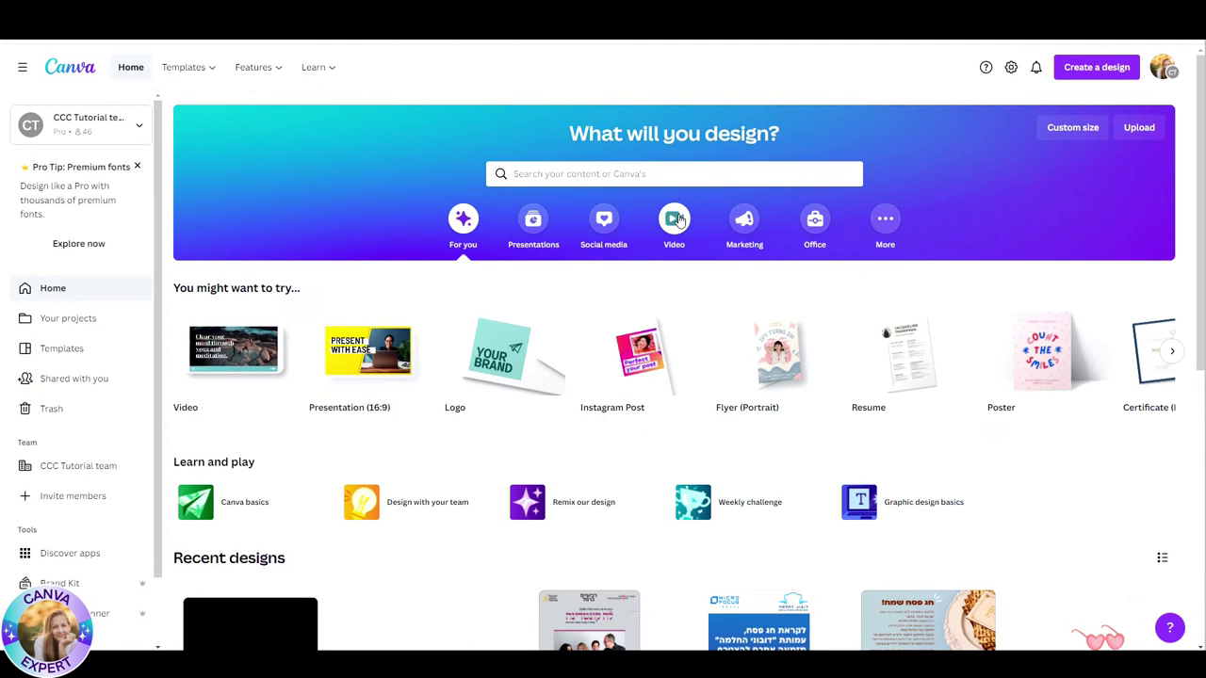
# Step: Create a blank 1920 × 1080 video design from the Video category
pyautogui.click(674, 220)
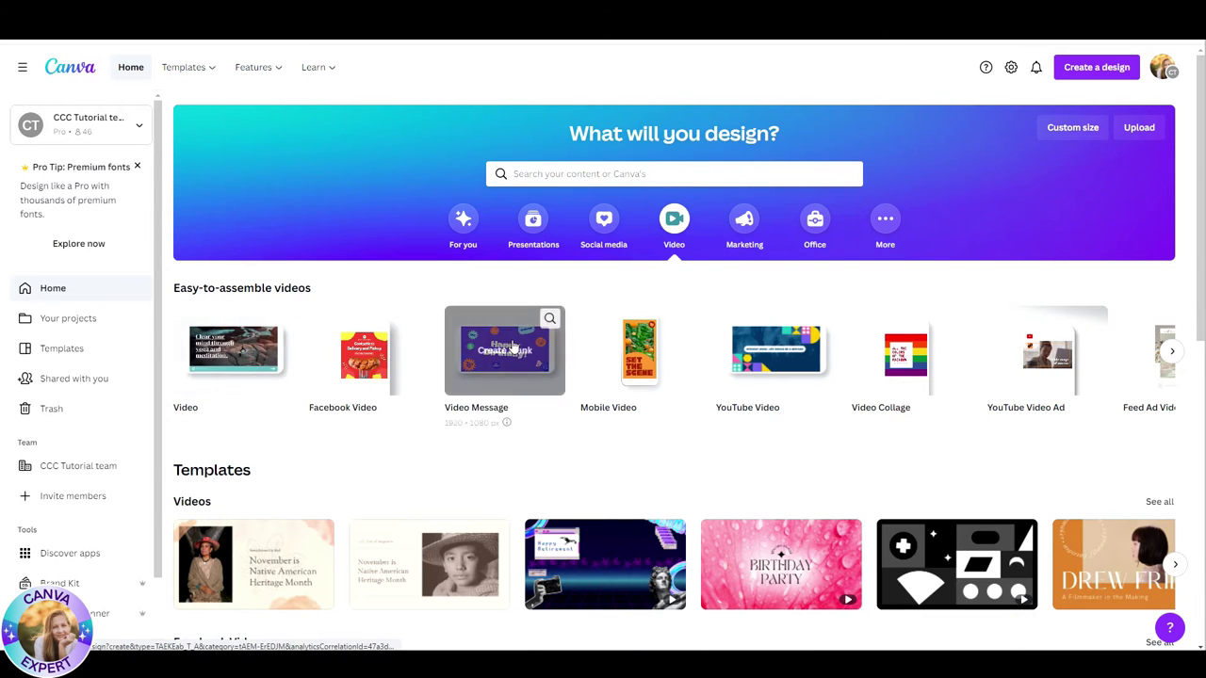
pyautogui.moveTo(219, 366)
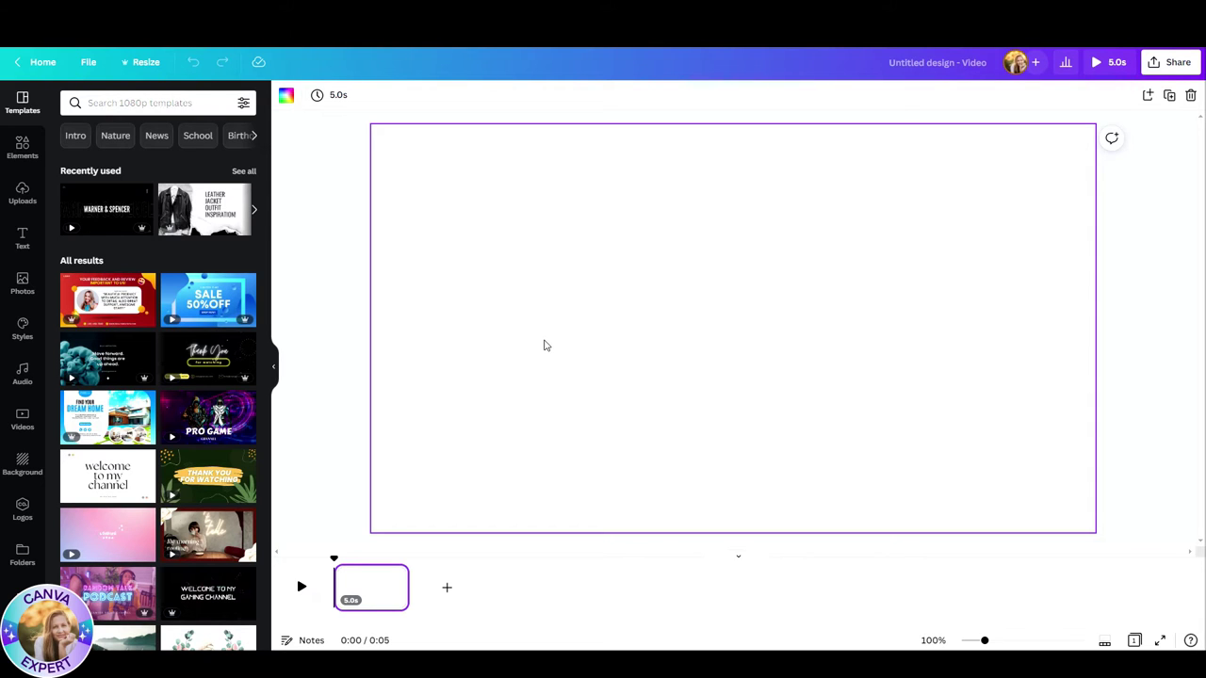
# Step: Make the page background black, then try the dark particle stock video as the background
pyautogui.click(286, 98)
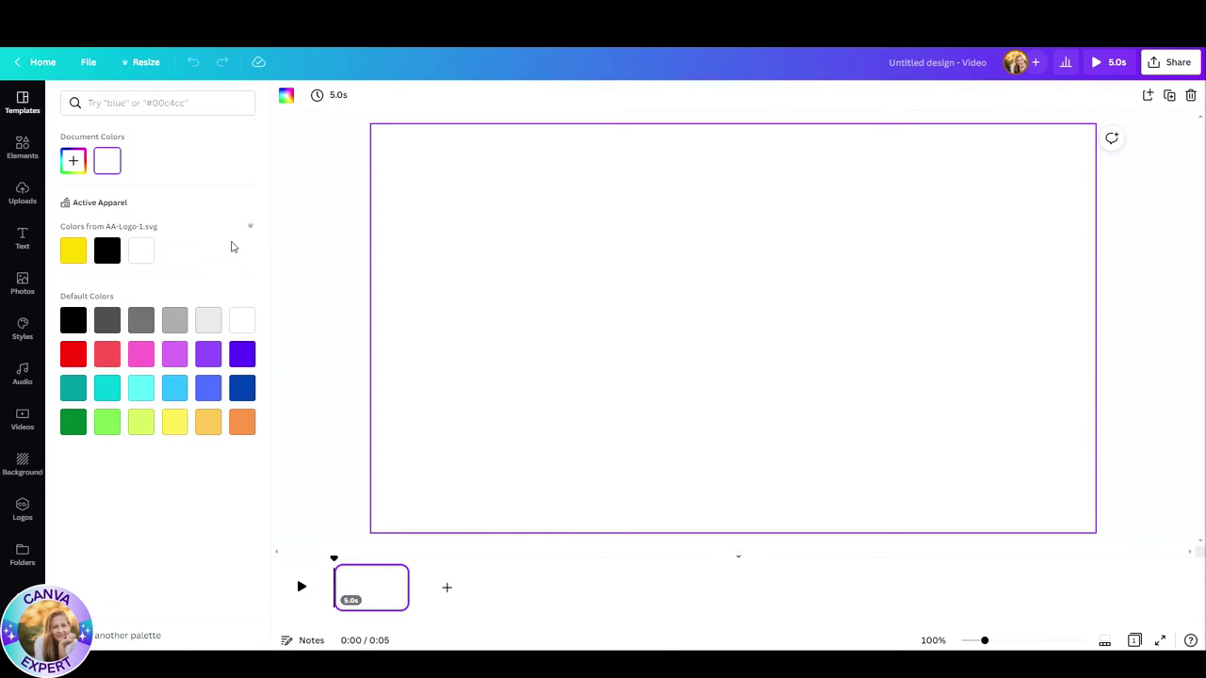
pyautogui.click(103, 252)
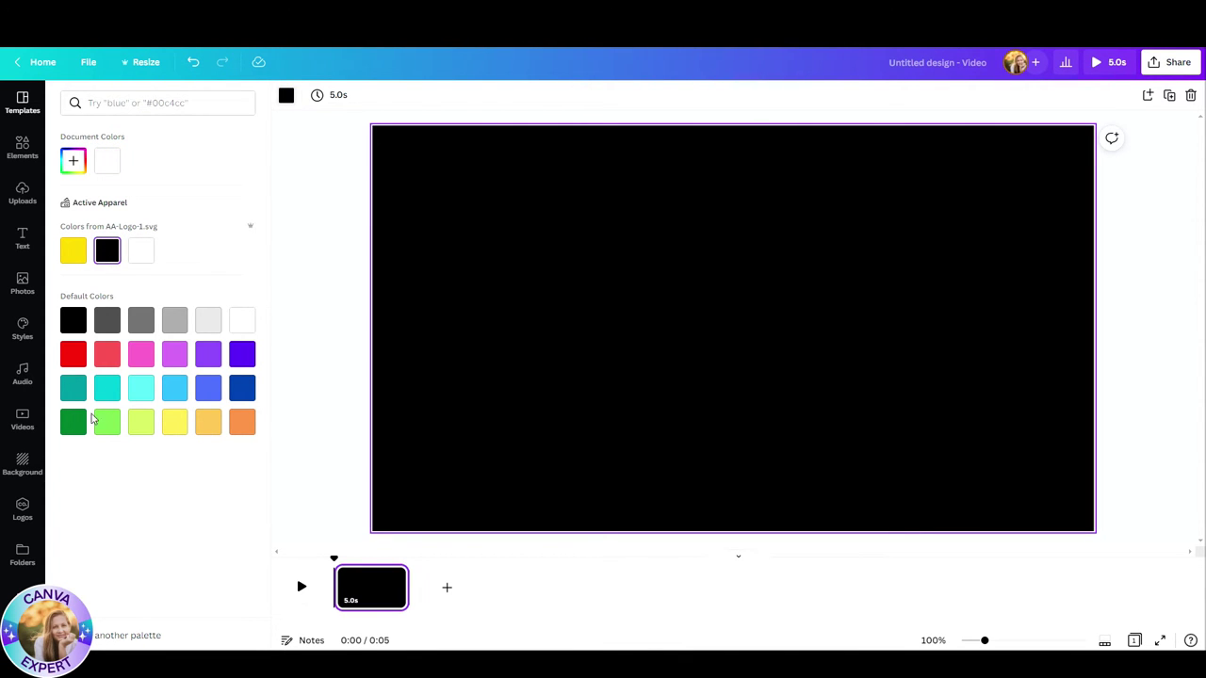
pyautogui.click(19, 421)
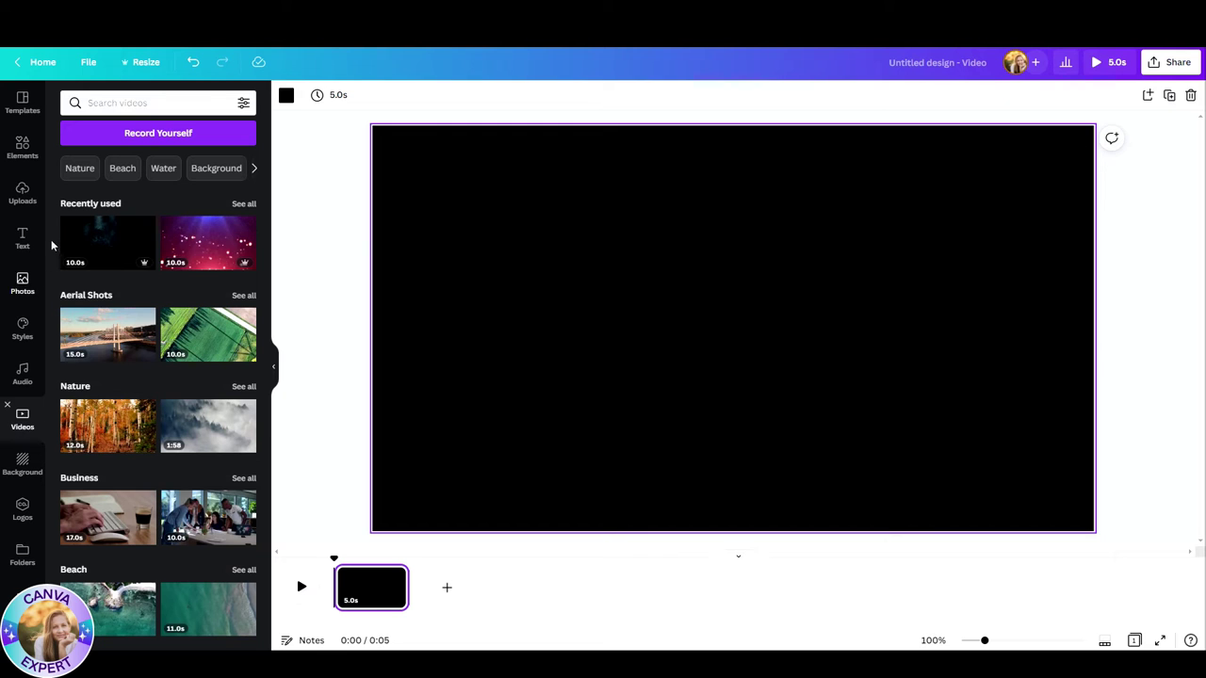
pyautogui.moveTo(81, 236); pyautogui.dragTo(408, 232)
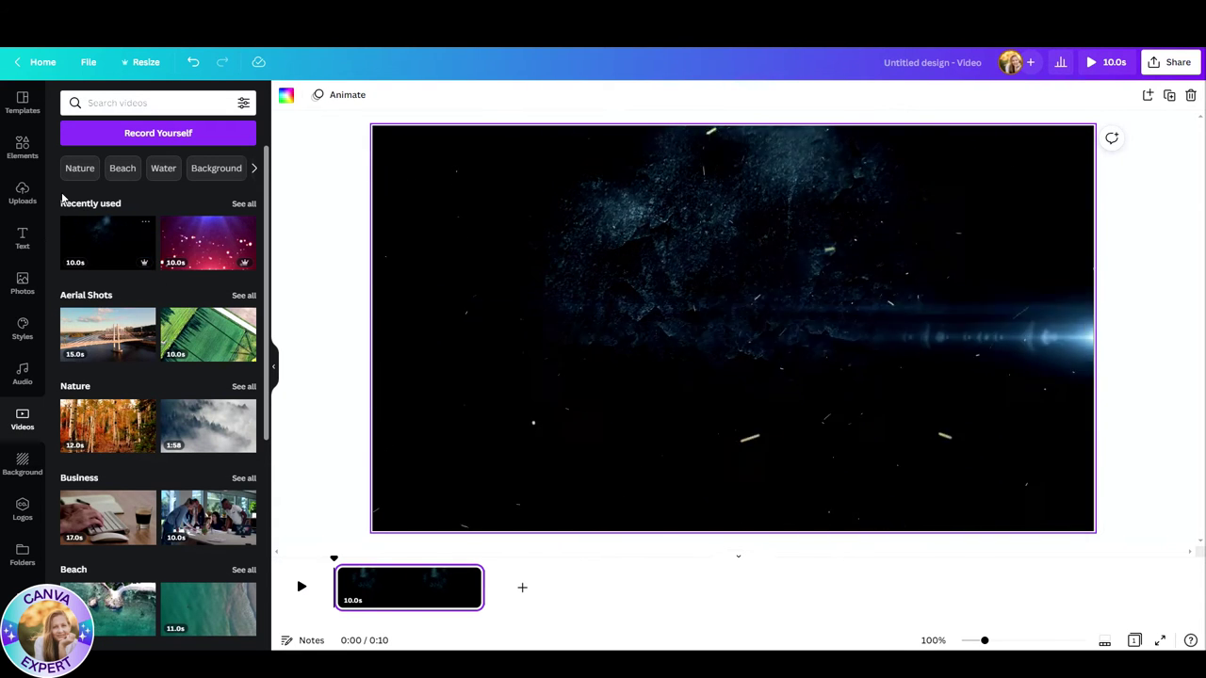
# Step: Try a 'cinematic backgrounds' stock photo, then reset the page background to solid black
pyautogui.click(22, 282)
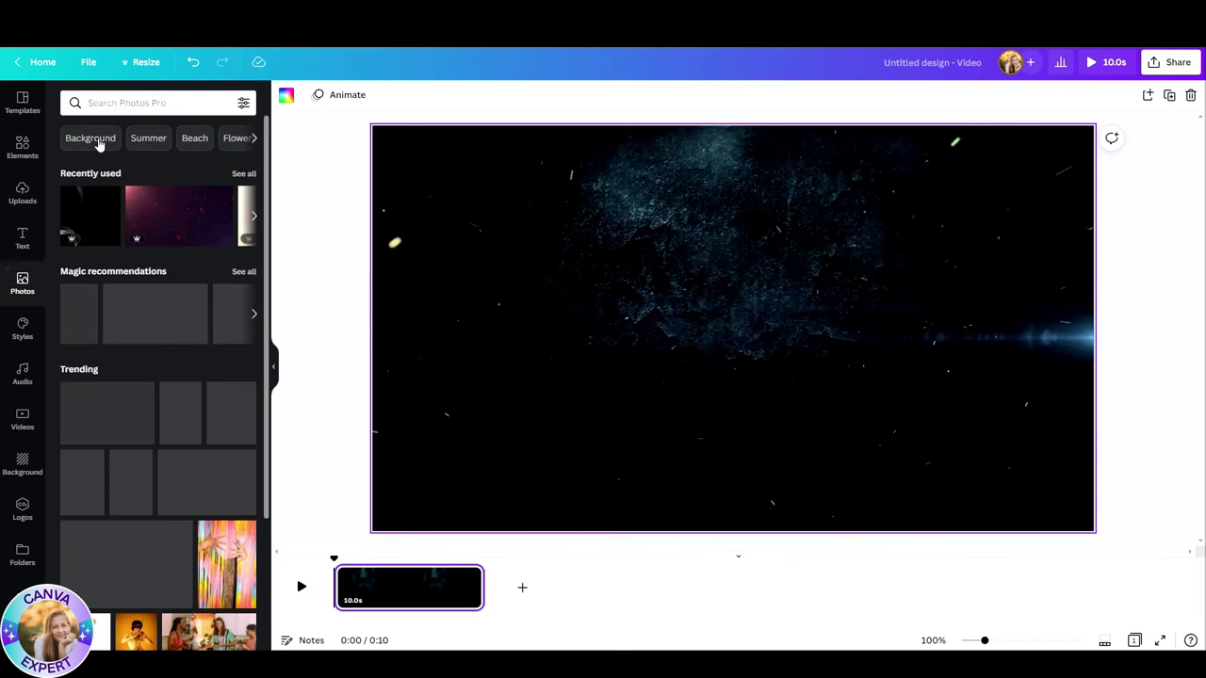
pyautogui.click(132, 103)
pyautogui.click(97, 159)
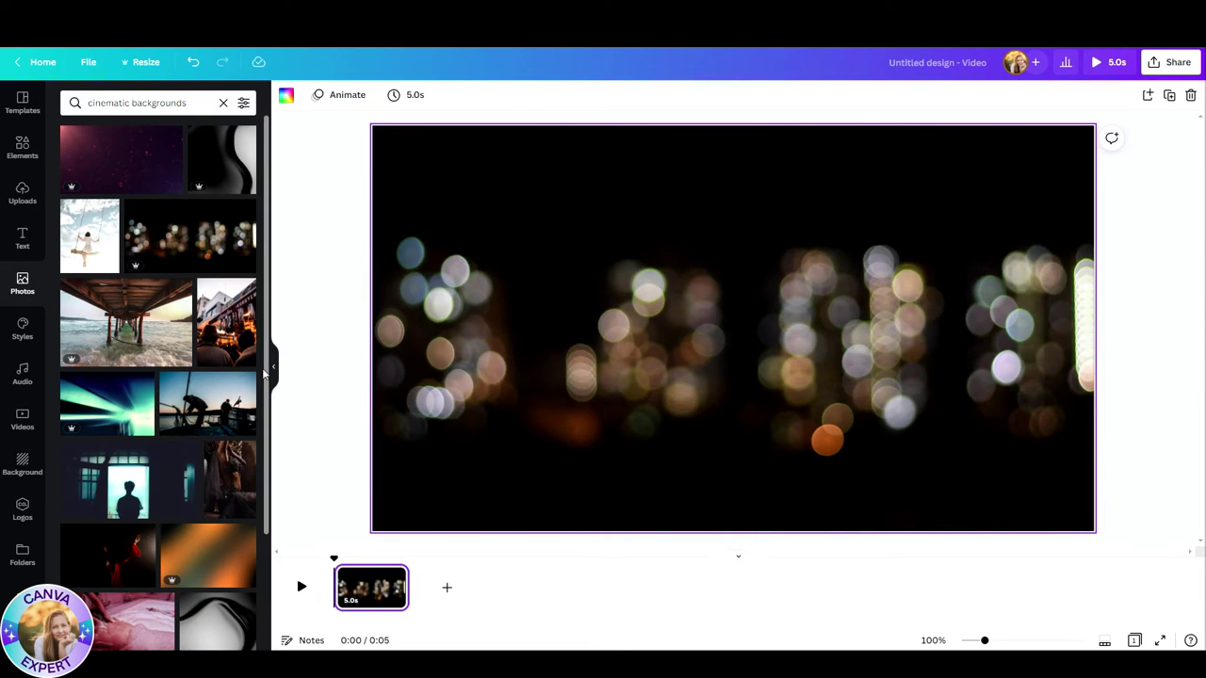
pyautogui.click(286, 95)
pyautogui.click(106, 161)
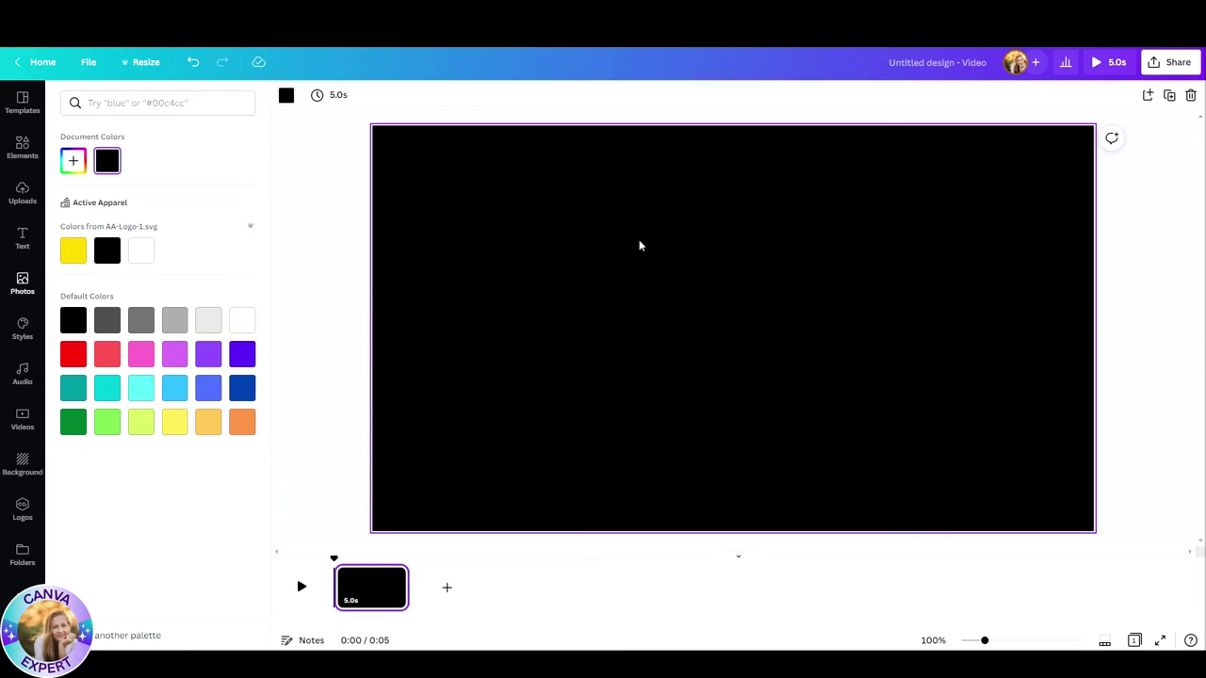
pyautogui.press('Escape')
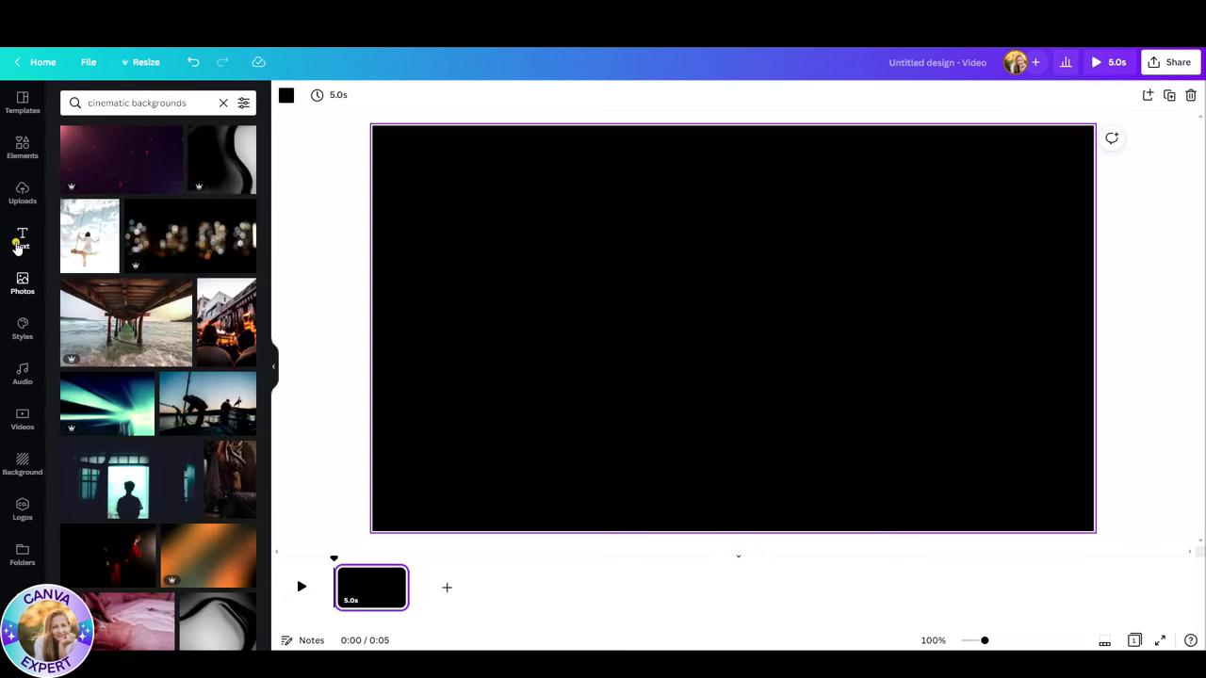
pyautogui.click(21, 237)
# Step: Add a heading and paste the credits lines of roles and names into it
pyautogui.click(129, 161)
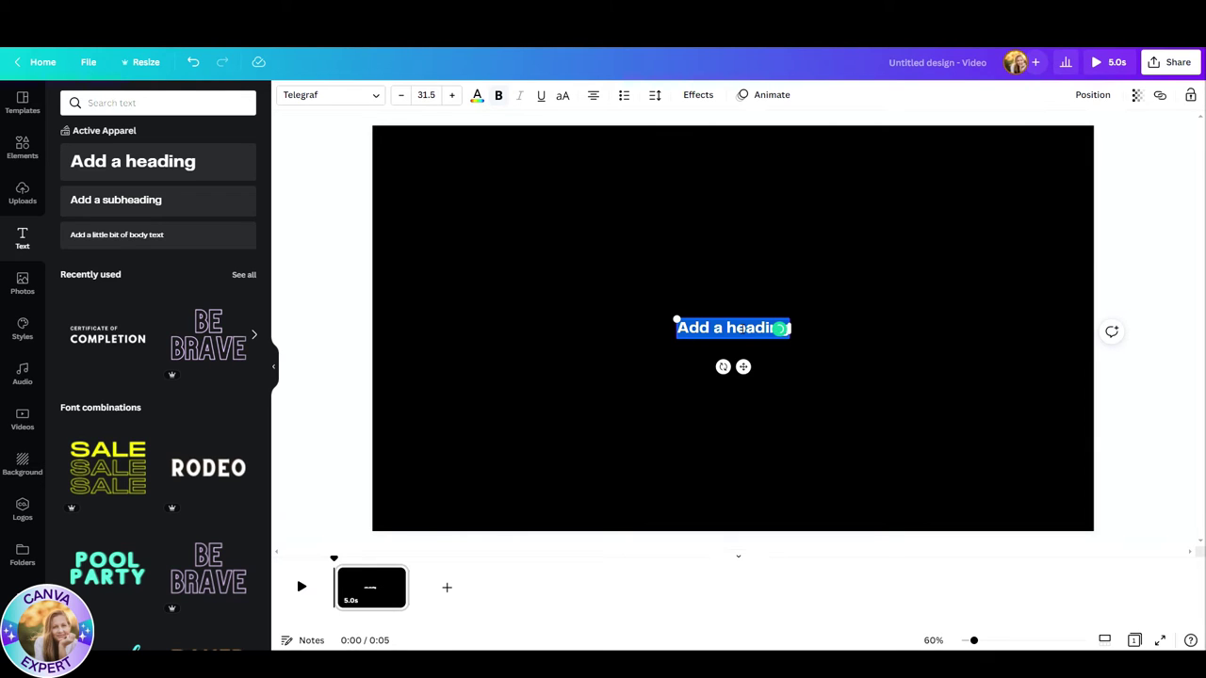
pyautogui.write('Content Creator Hadas Avidor Goldin Designer Hadas Avidor Goldin Editor Hadas Avidor Goldin Presenter Hadas Avidor Goldin Water Girl Hadas Avidor Goldin')
pyautogui.click(977, 258)
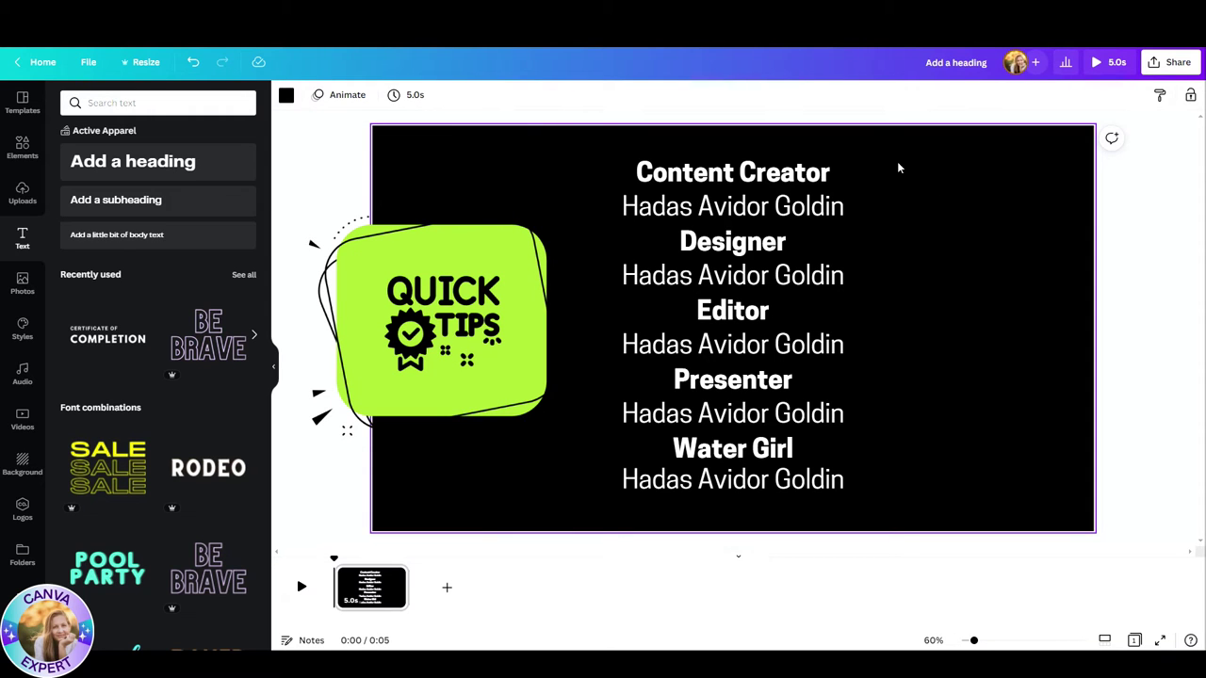
# Step: Select all ten credit text boxes, group them into one block, and nudge it right
pyautogui.moveTo(895, 161); pyautogui.dragTo(654, 500)
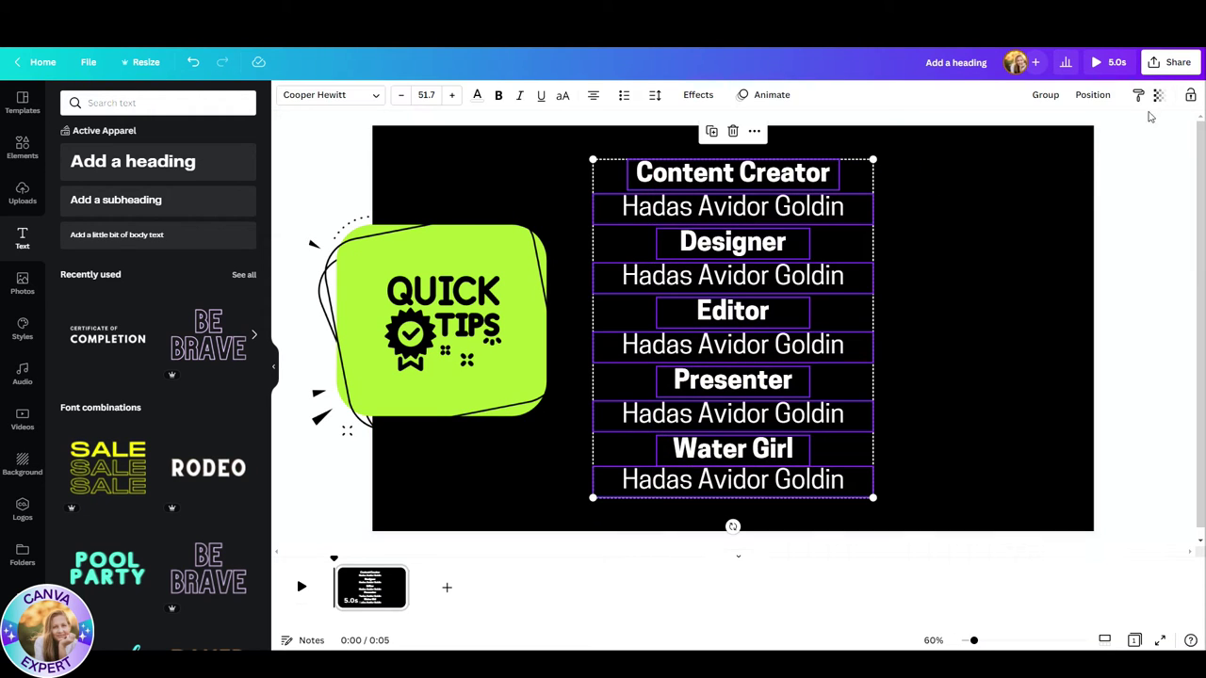
pyautogui.click(1093, 94)
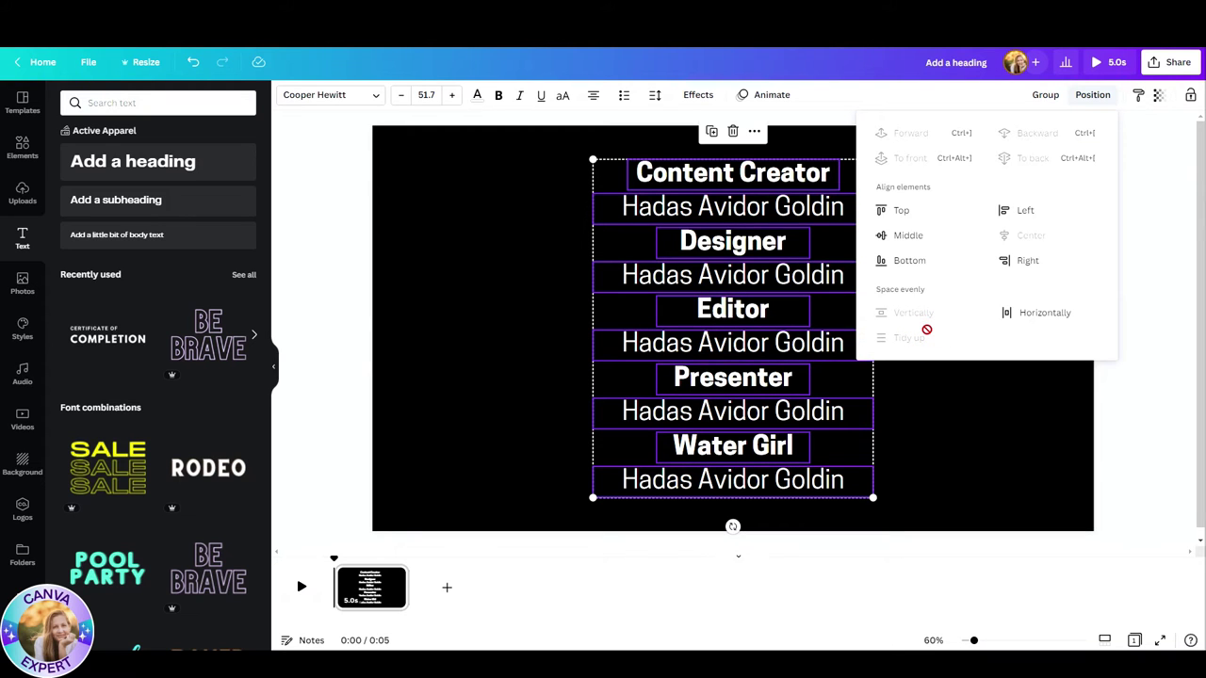
pyautogui.click(967, 394)
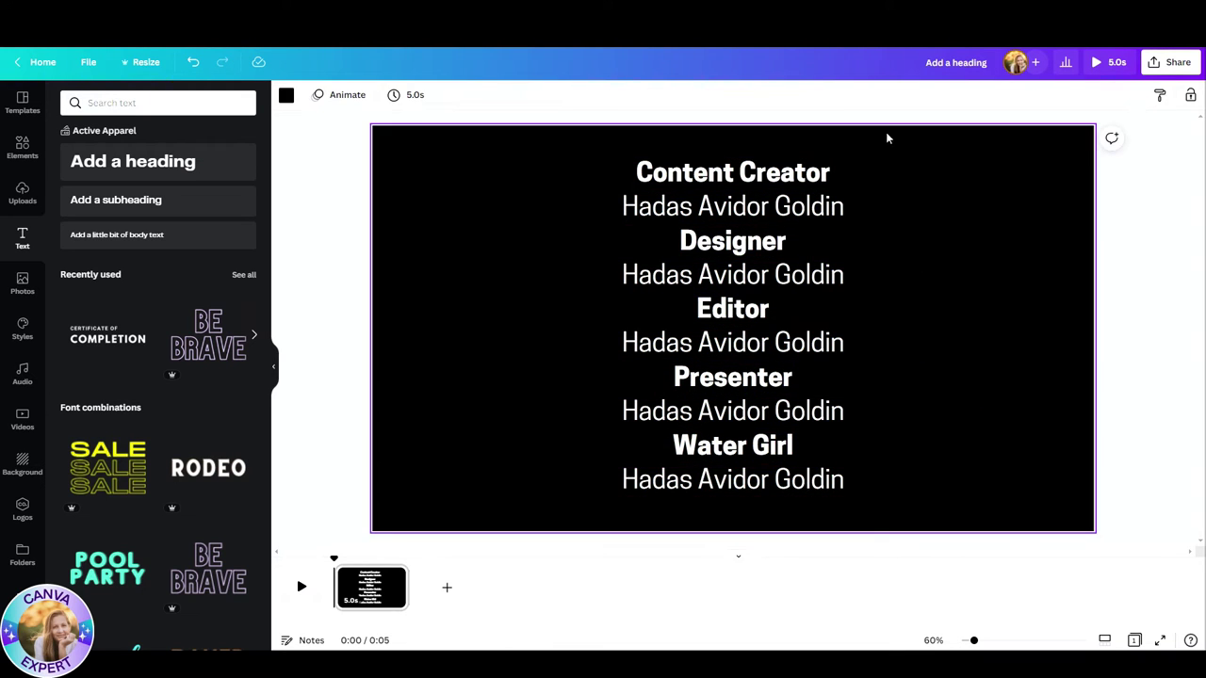
pyautogui.moveTo(921, 170); pyautogui.dragTo(635, 499)
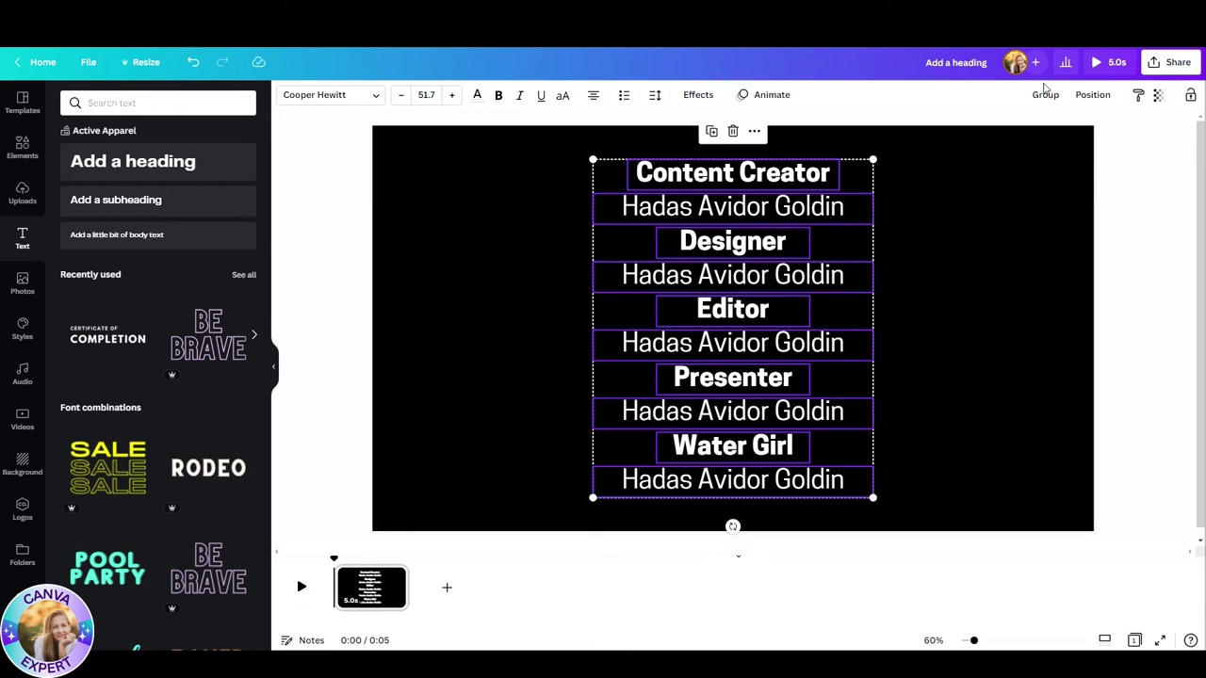
pyautogui.click(1043, 94)
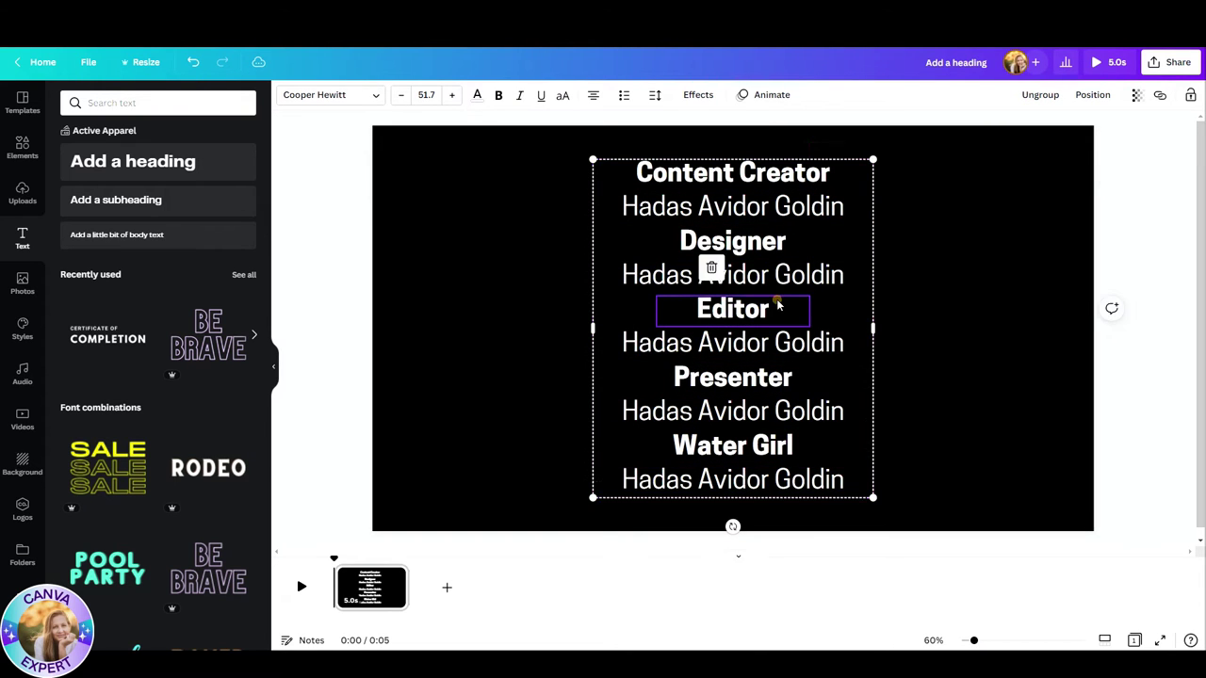
pyautogui.moveTo(773, 301)
pyautogui.mouseDown()
pyautogui.moveTo(774, 277)
pyautogui.moveTo(778, 302)
pyautogui.moveTo(790, 294)
pyautogui.mouseUp()
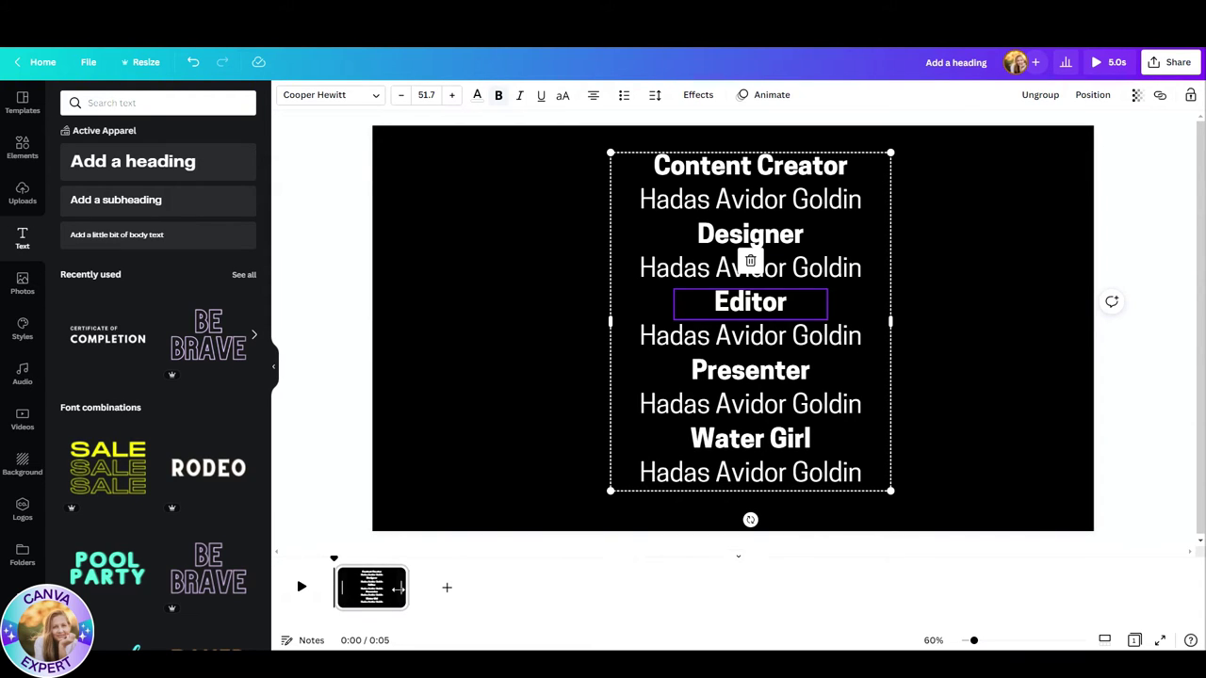
# Step: Set the page duration to 0.5 seconds
pyautogui.moveTo(397, 589); pyautogui.dragTo(337, 588)
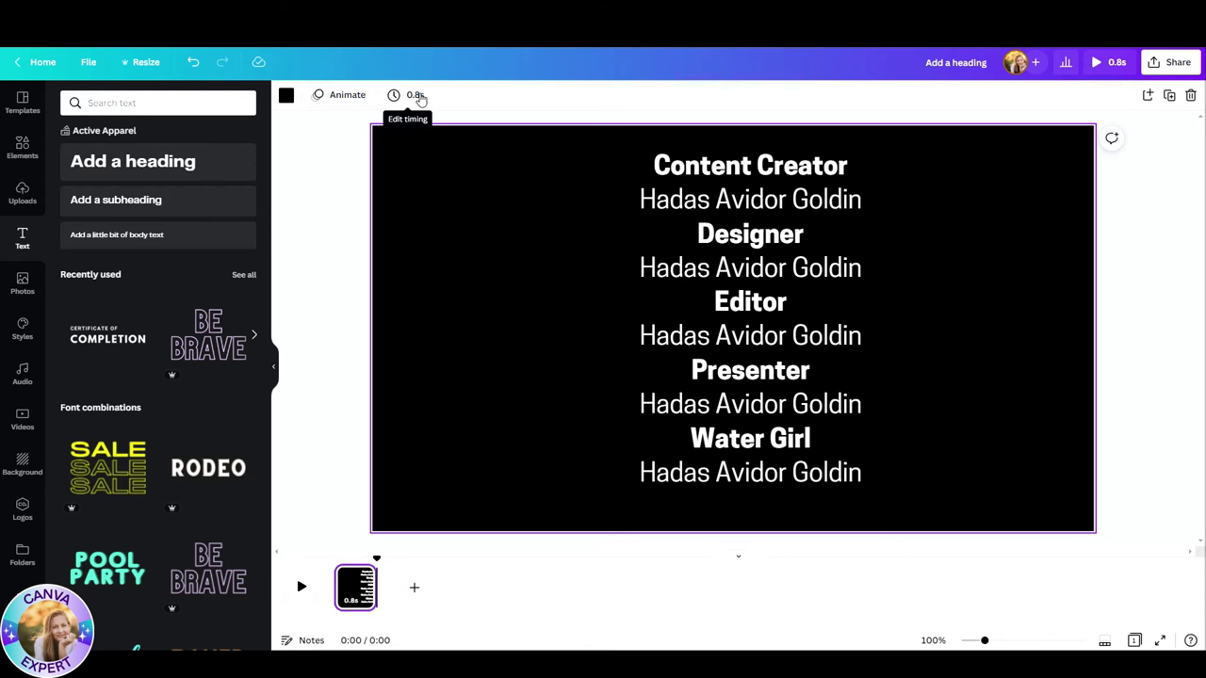
pyautogui.click(418, 96)
pyautogui.click(528, 135)
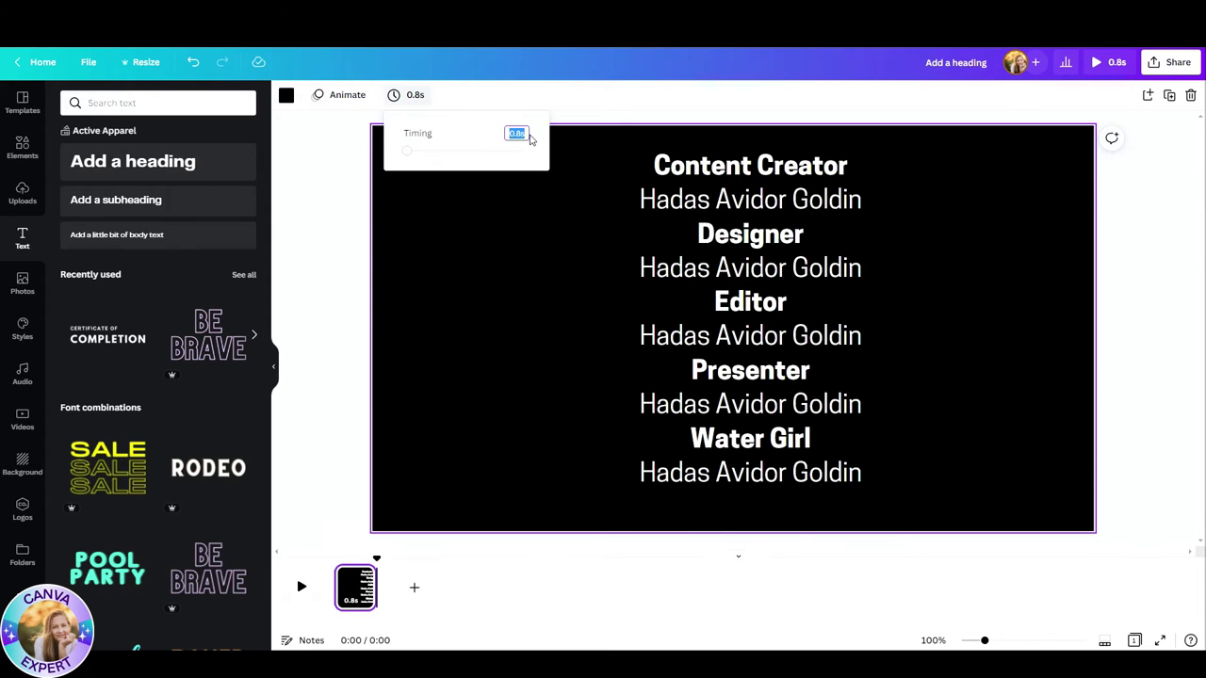
pyautogui.press('Return')
# Step: Move the credits block to the page's bottom edge and centre it horizontally on the page
pyautogui.click(781, 271)
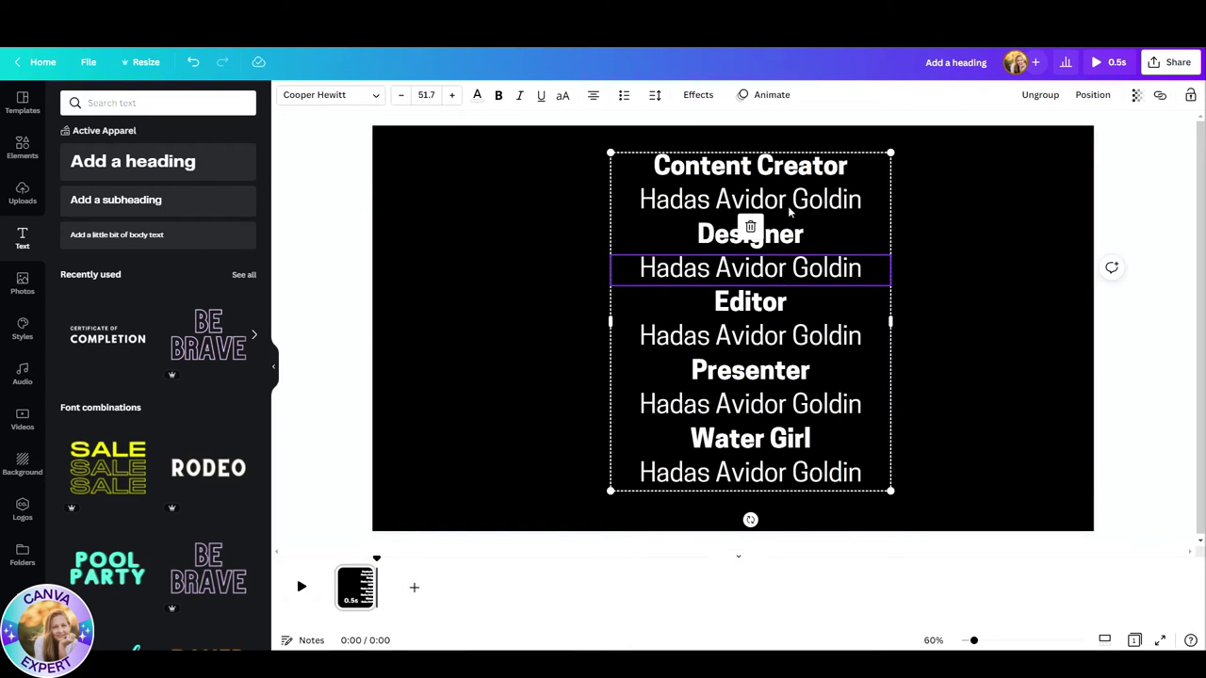
pyautogui.moveTo(794, 202); pyautogui.dragTo(785, 518)
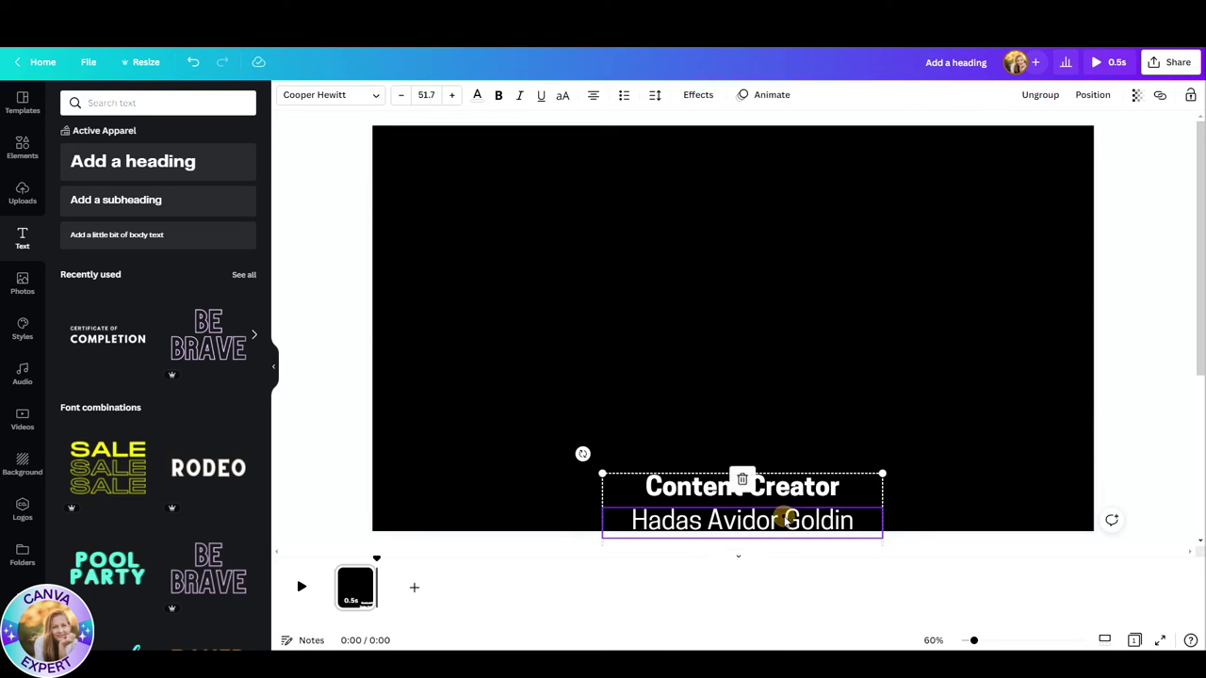
pyautogui.click(1092, 94)
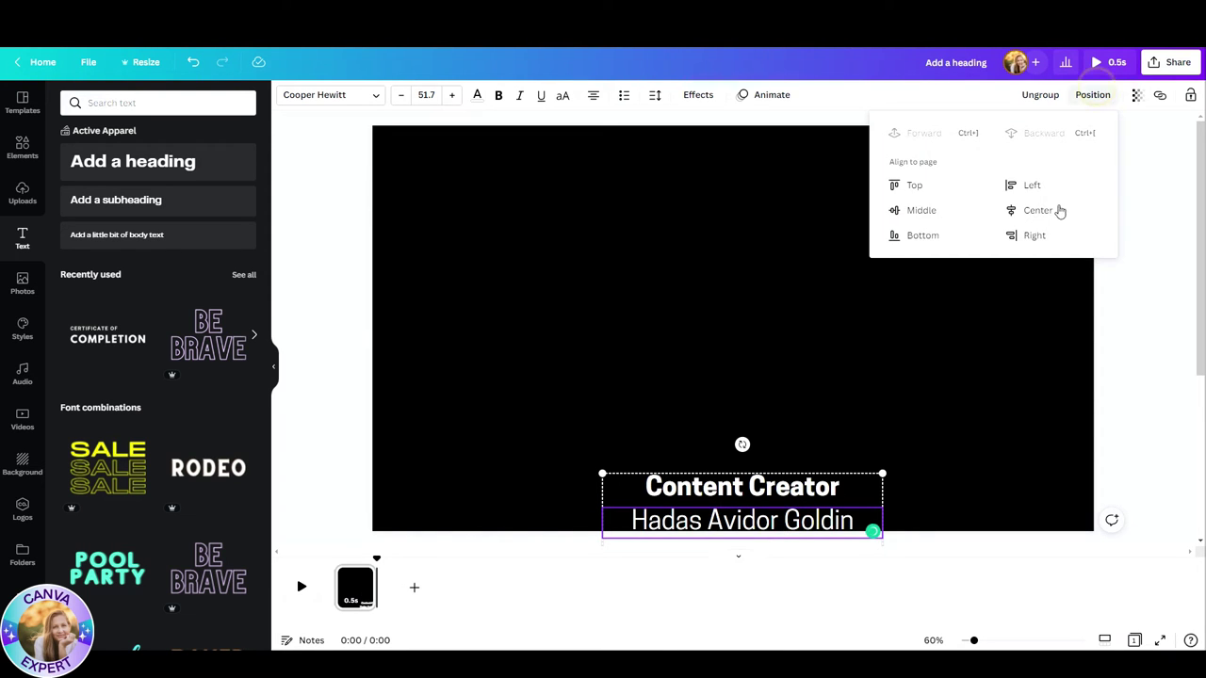
pyautogui.click(1057, 211)
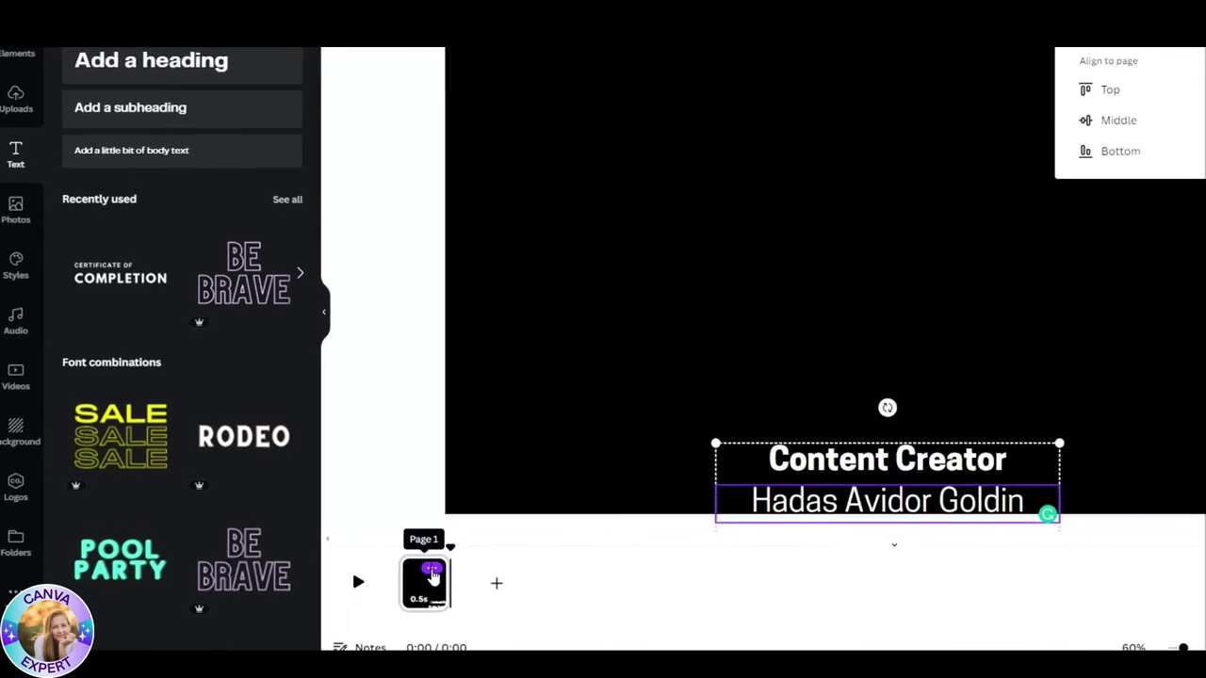
# Step: Duplicate the credits page into a second 0.5 s page and bring up the transition between them
pyautogui.click(432, 571)
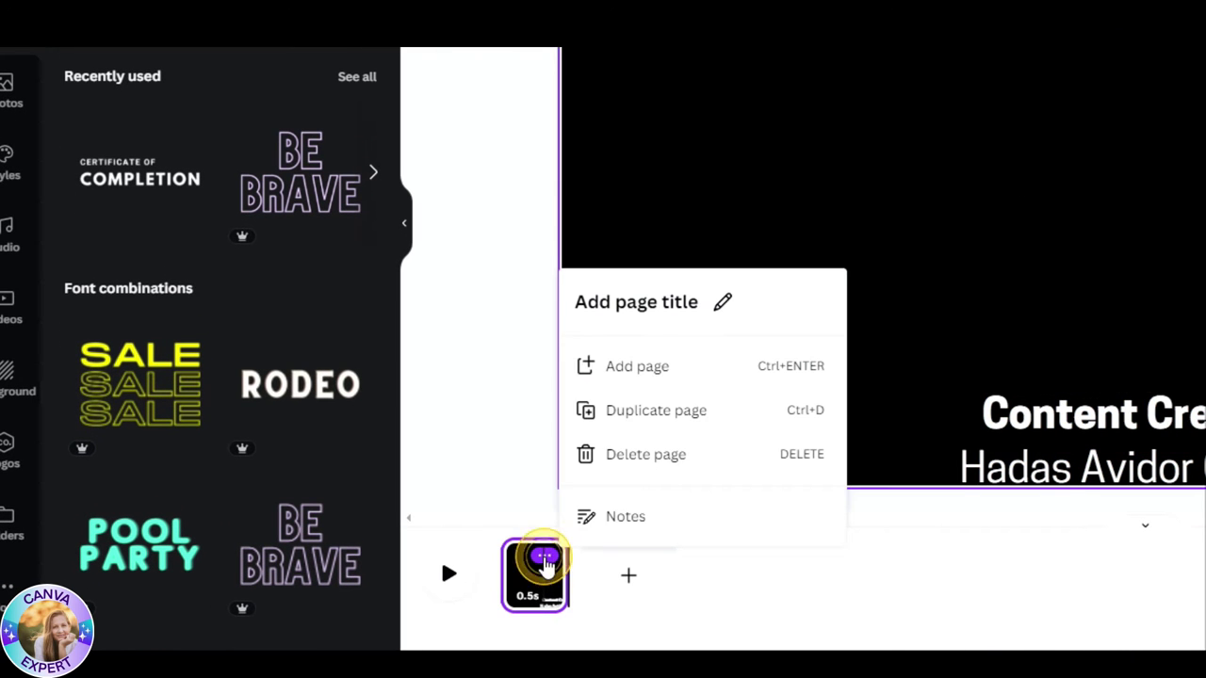
pyautogui.click(624, 417)
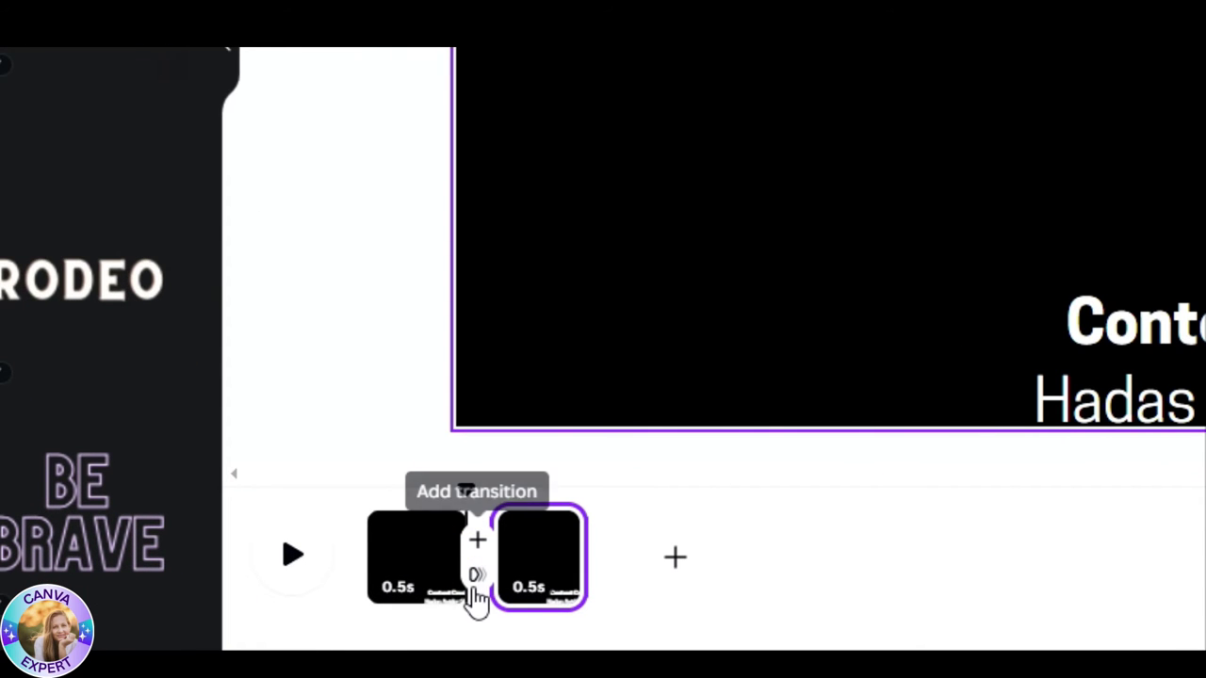
pyautogui.click(477, 557)
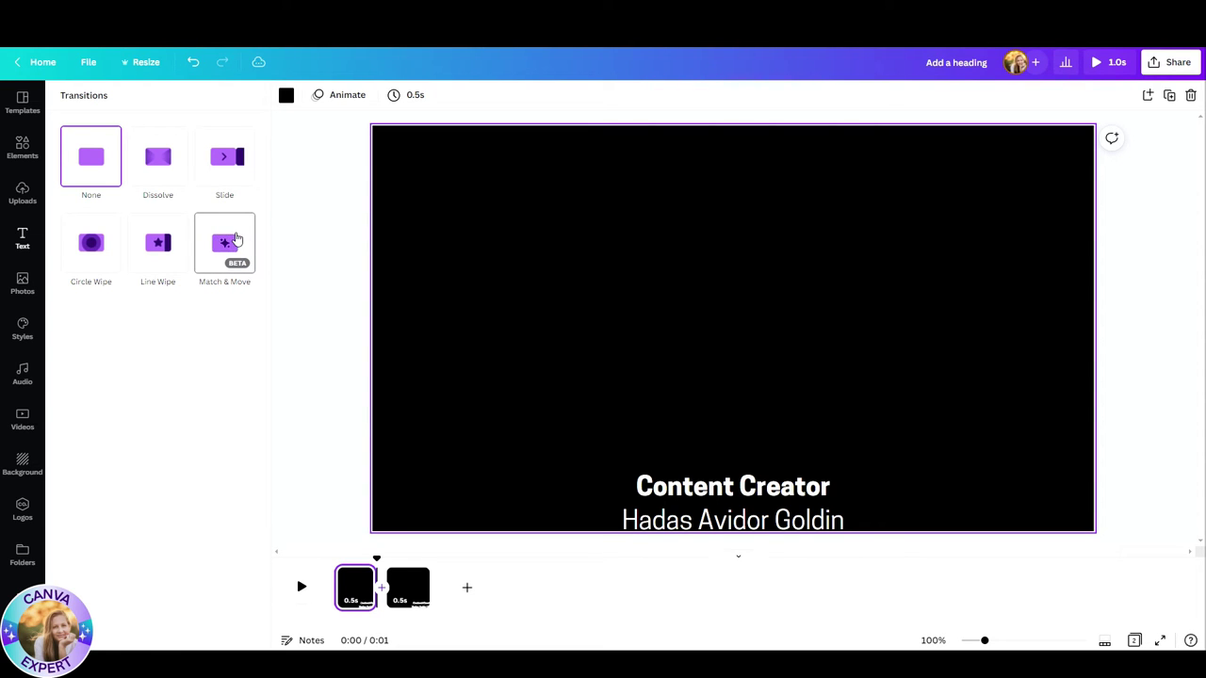
# Step: Apply Match & Move between the two pages and cut its duration to 0.02 seconds
pyautogui.click(237, 239)
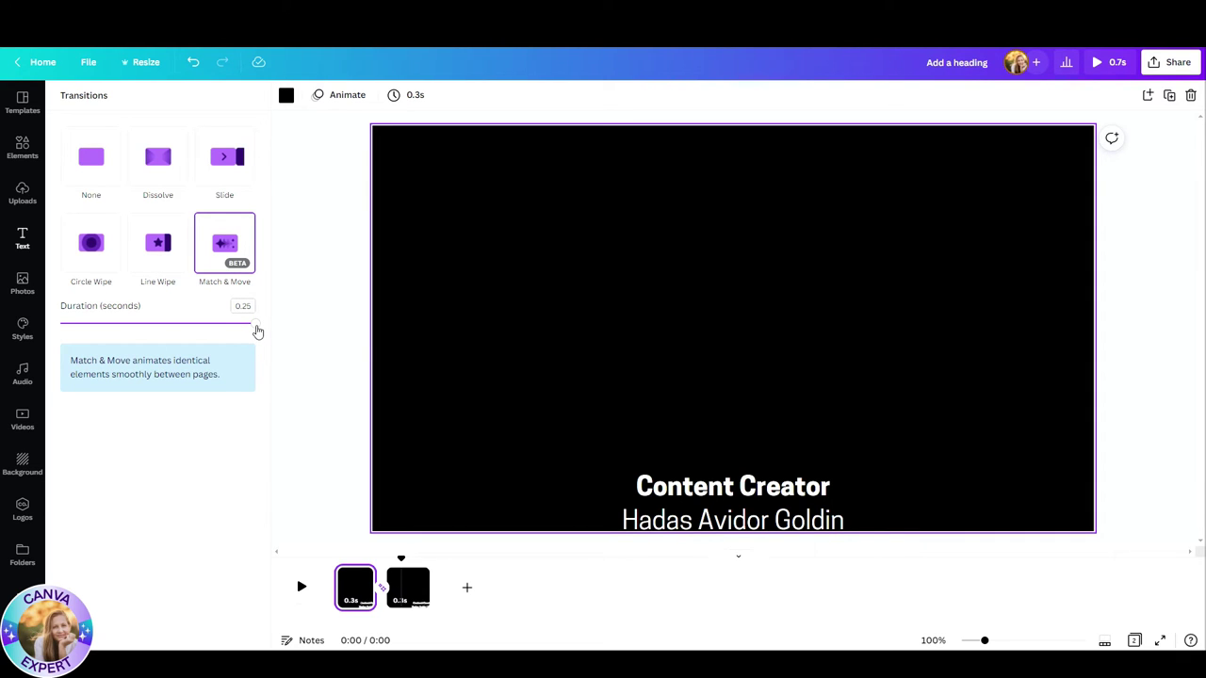
pyautogui.moveTo(257, 331); pyautogui.dragTo(79, 327)
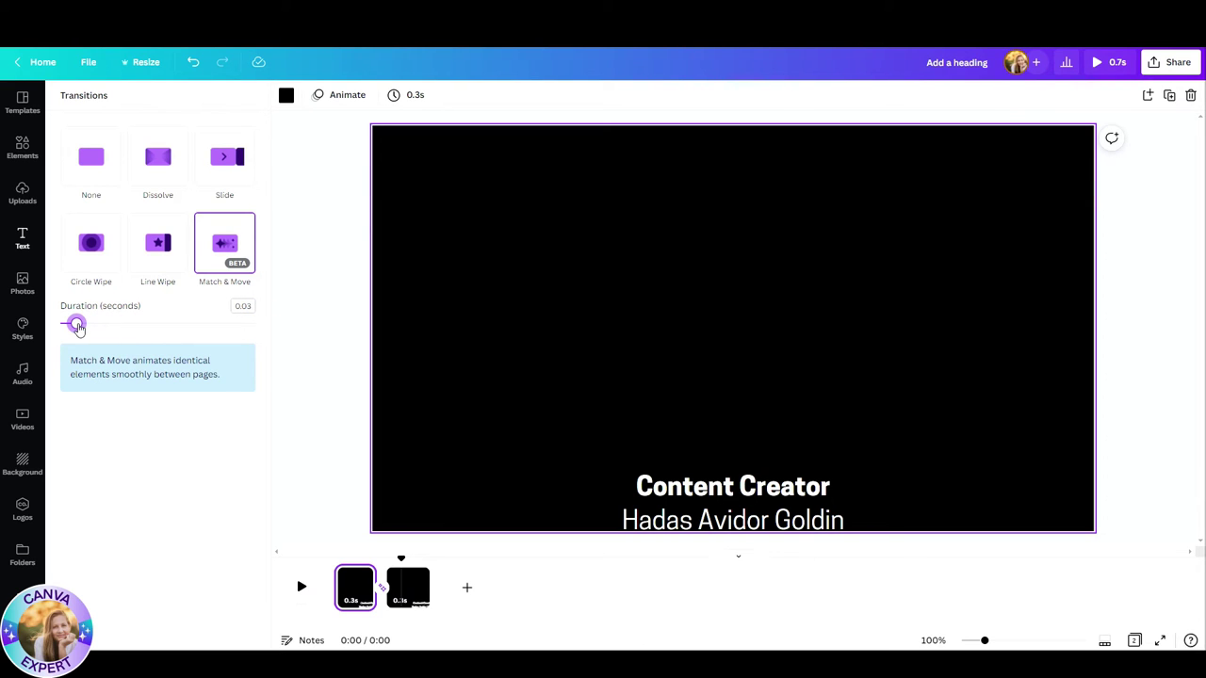
pyautogui.moveTo(75, 327); pyautogui.dragTo(71, 327)
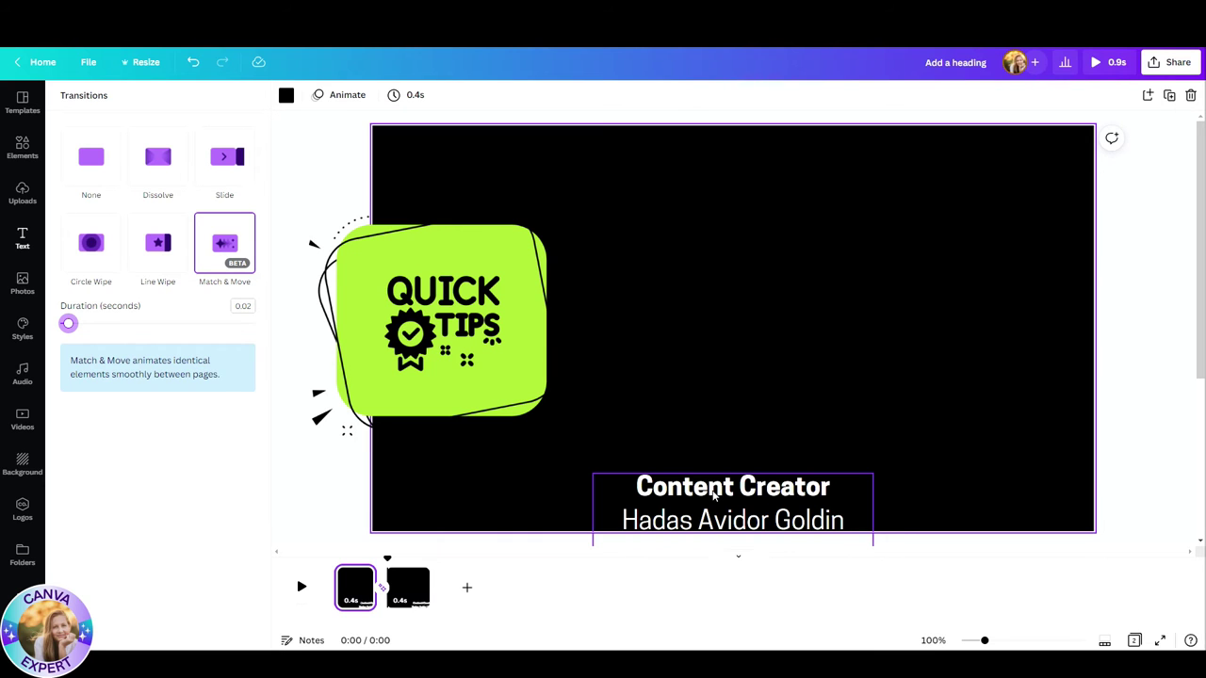
# Step: Undo an accidental drag, then nudge the page-2 credits up four times to reveal Designer through Editor
pyautogui.click(713, 497)
pyautogui.moveTo(713, 497); pyautogui.dragTo(699, 462)
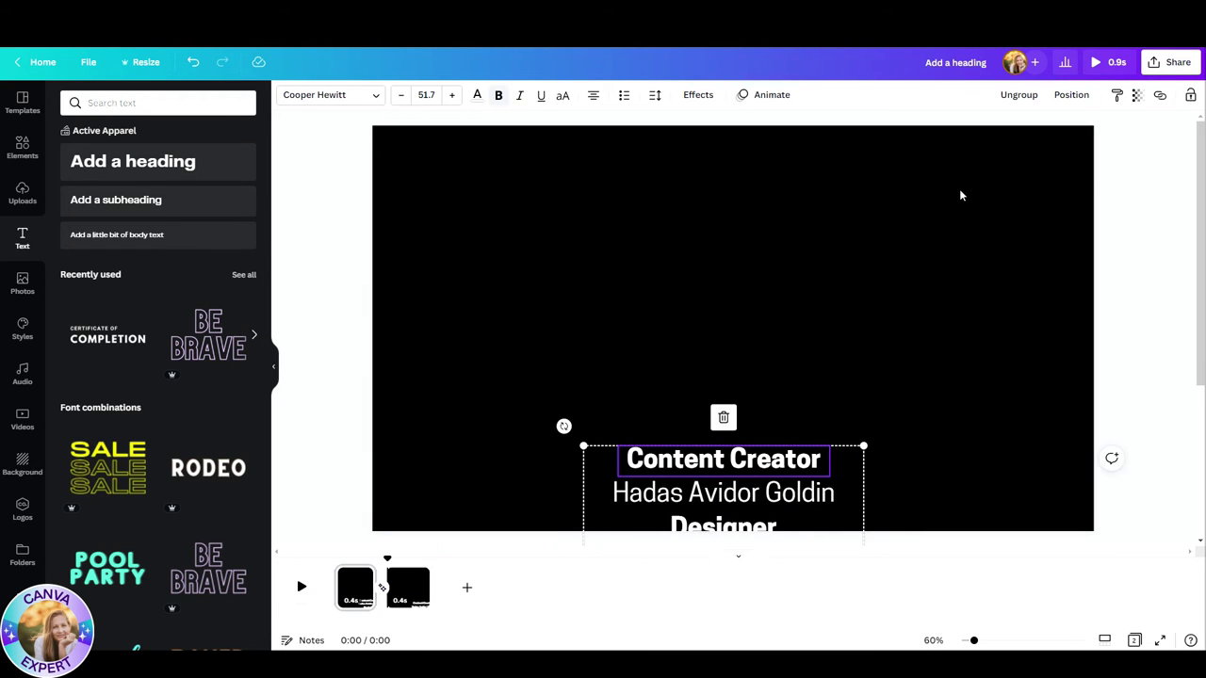
pyautogui.click(195, 69)
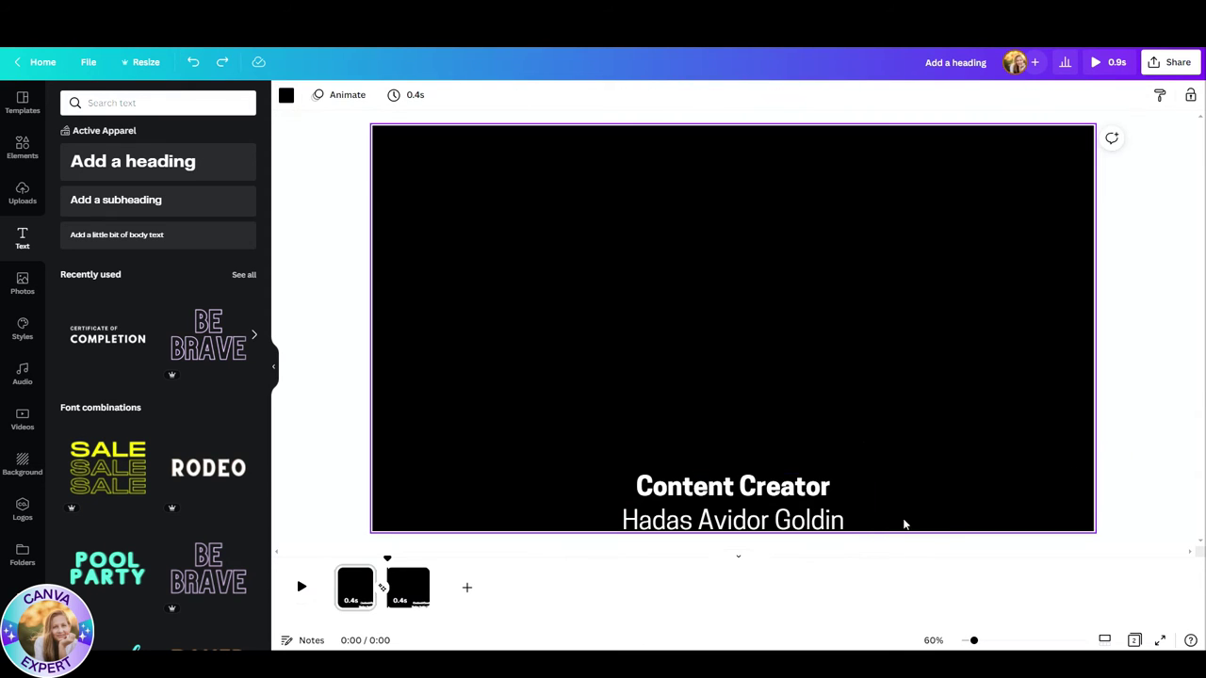
pyautogui.click(735, 506)
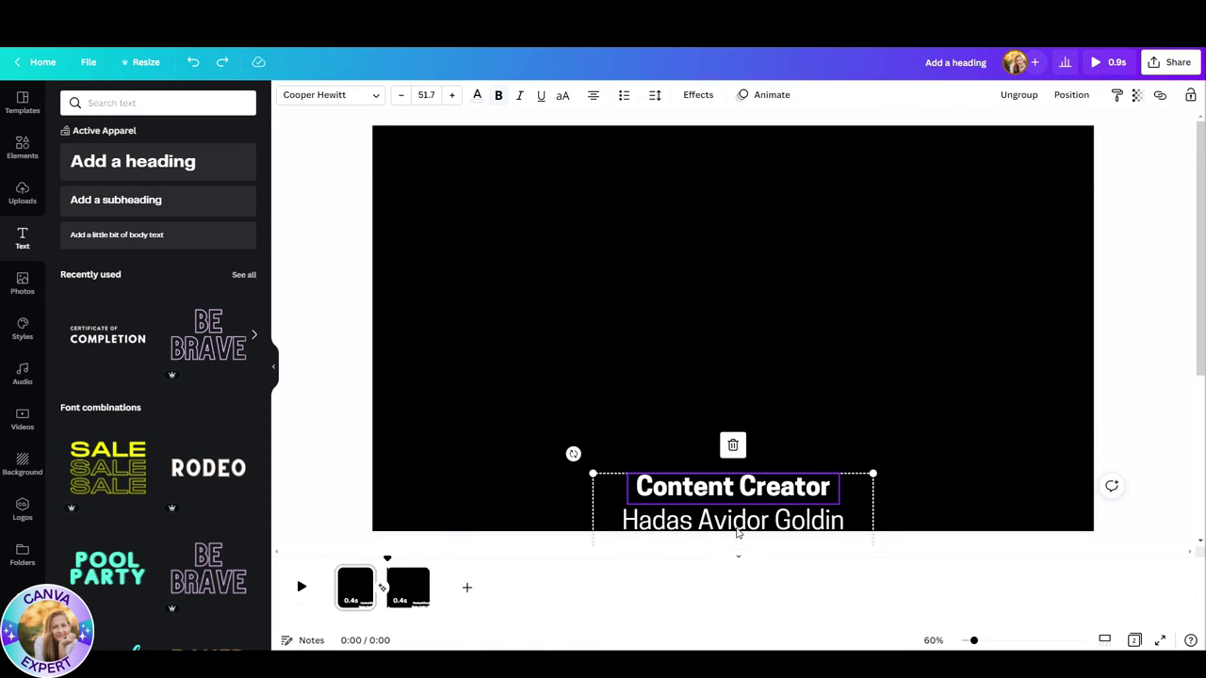
pyautogui.hotkey('shift', 'Up')
pyautogui.hotkey('shift', 'Up')
pyautogui.hotkey('shift', 'Up')
pyautogui.hotkey('shift', 'Up')
pyautogui.hotkey('shift', 'Up')
pyautogui.hotkey('shift', 'Up')
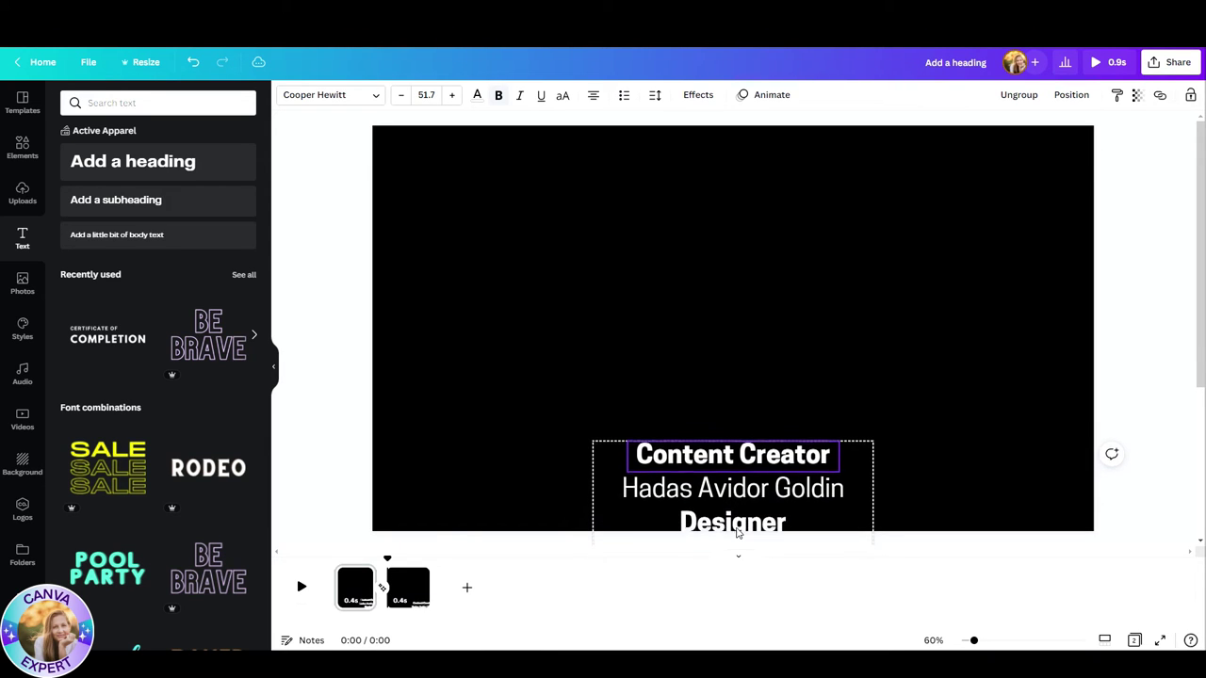
pyautogui.hotkey('shift', 'Up')
pyautogui.hotkey('shift', 'Up')
pyautogui.hotkey('shift', 'Up')
pyautogui.hotkey('shift', 'Up')
pyautogui.hotkey('shift', 'Up')
pyautogui.hotkey('shift', 'Up')
pyautogui.hotkey('shift', 'Up')
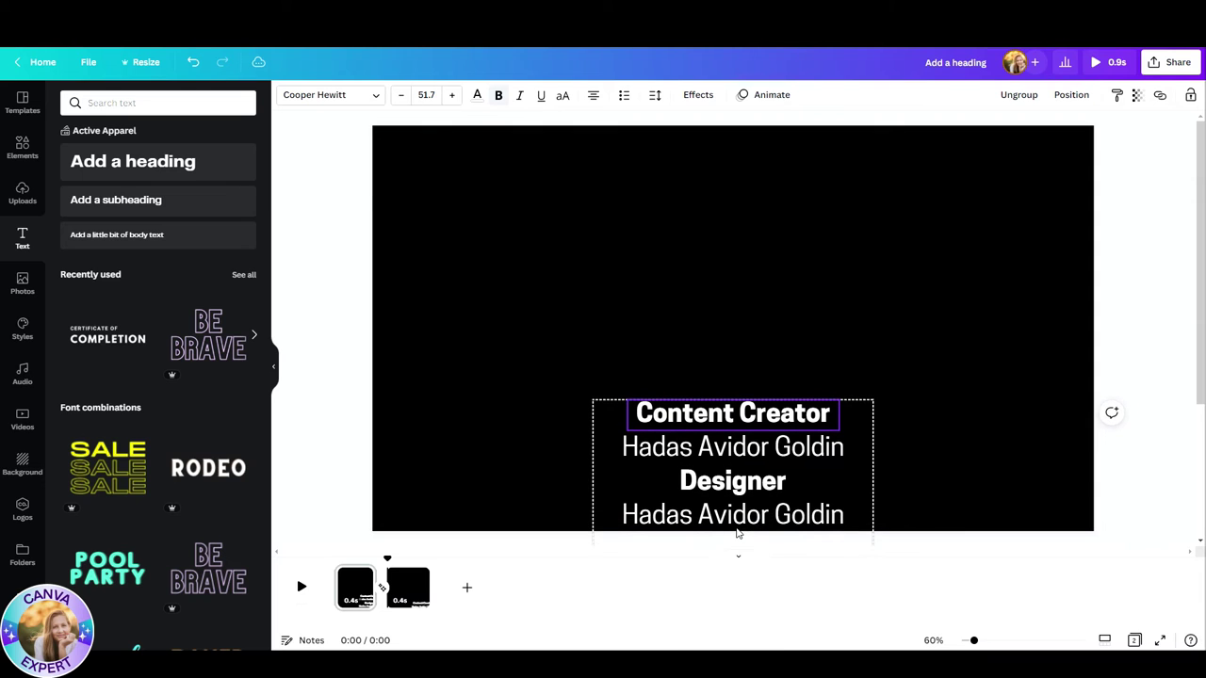
pyautogui.hotkey('shift', 'Up')
pyautogui.hotkey('shift', 'Up')
pyautogui.hotkey('shift', 'Up')
pyautogui.hotkey('shift', 'Up')
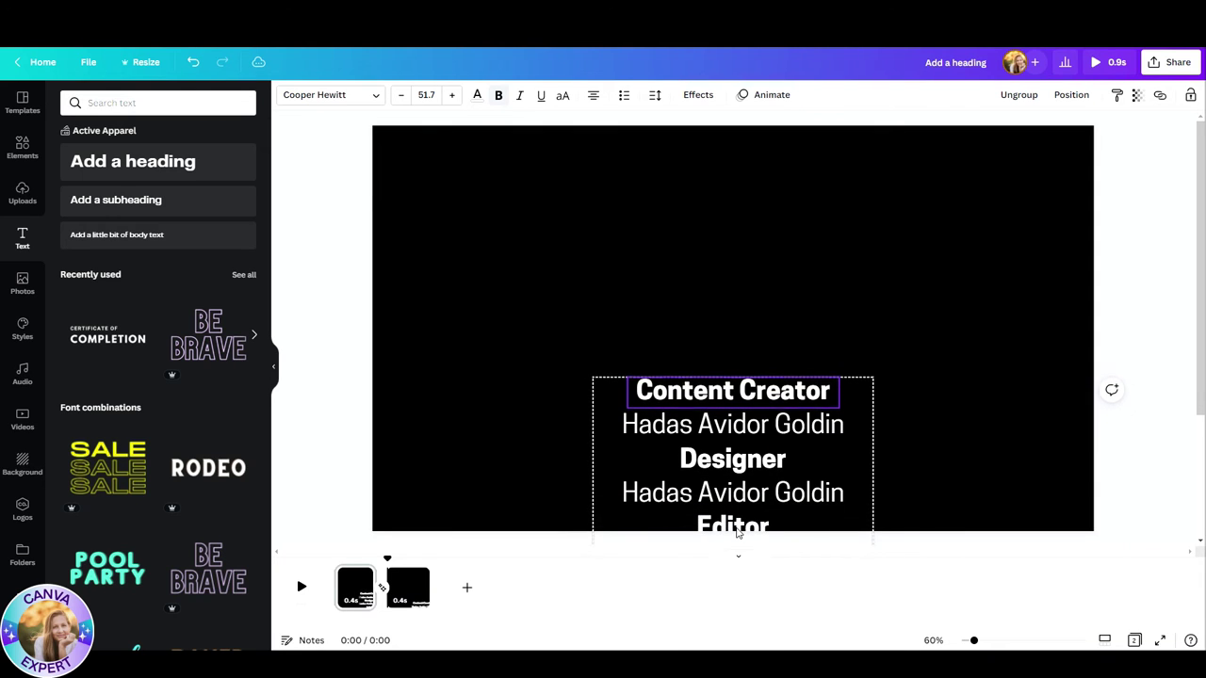
pyautogui.hotkey('shift', 'Up')
pyautogui.hotkey('shift', 'Up')
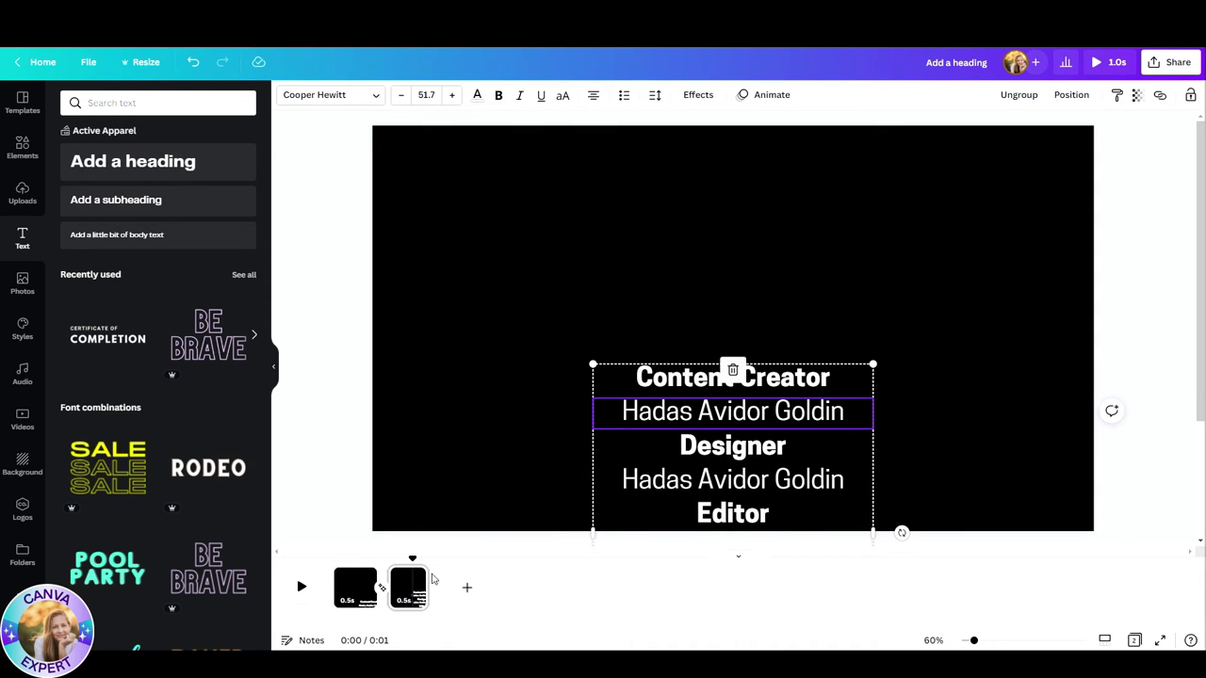
pyautogui.click(411, 584)
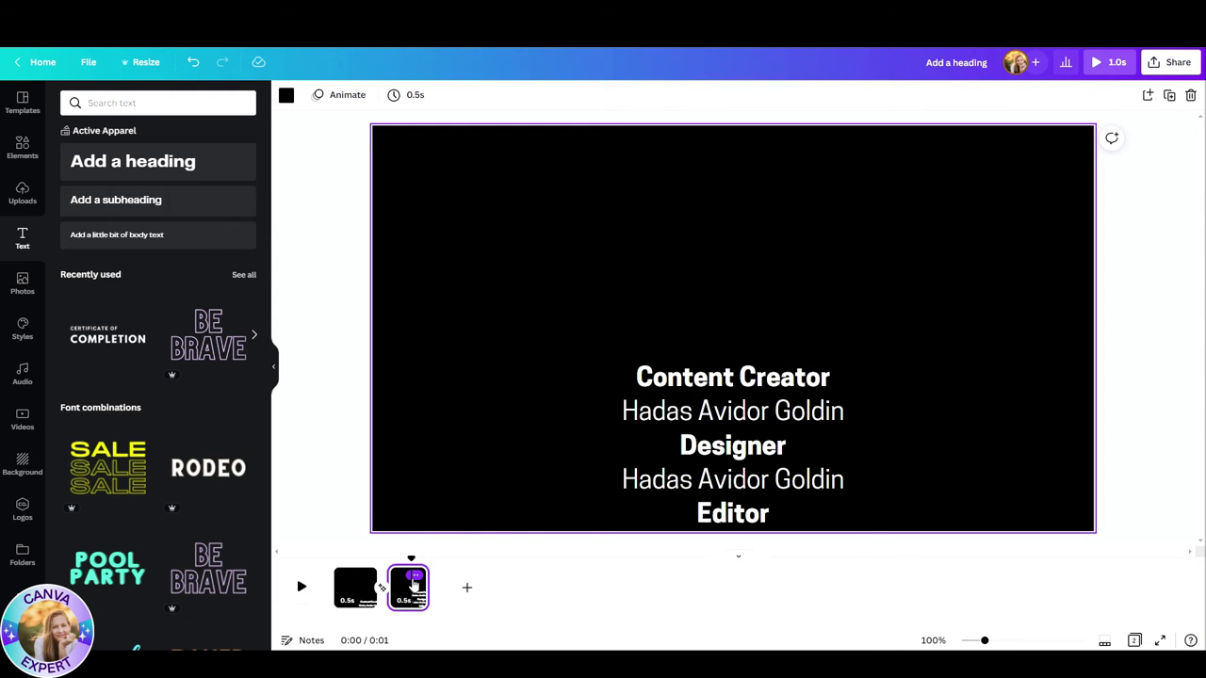
# Step: Duplicate page 2 into a third page, confirm the 0.02 s Match & Move transition, then go to page 3
pyautogui.rightClick(414, 582)
pyautogui.click(493, 444)
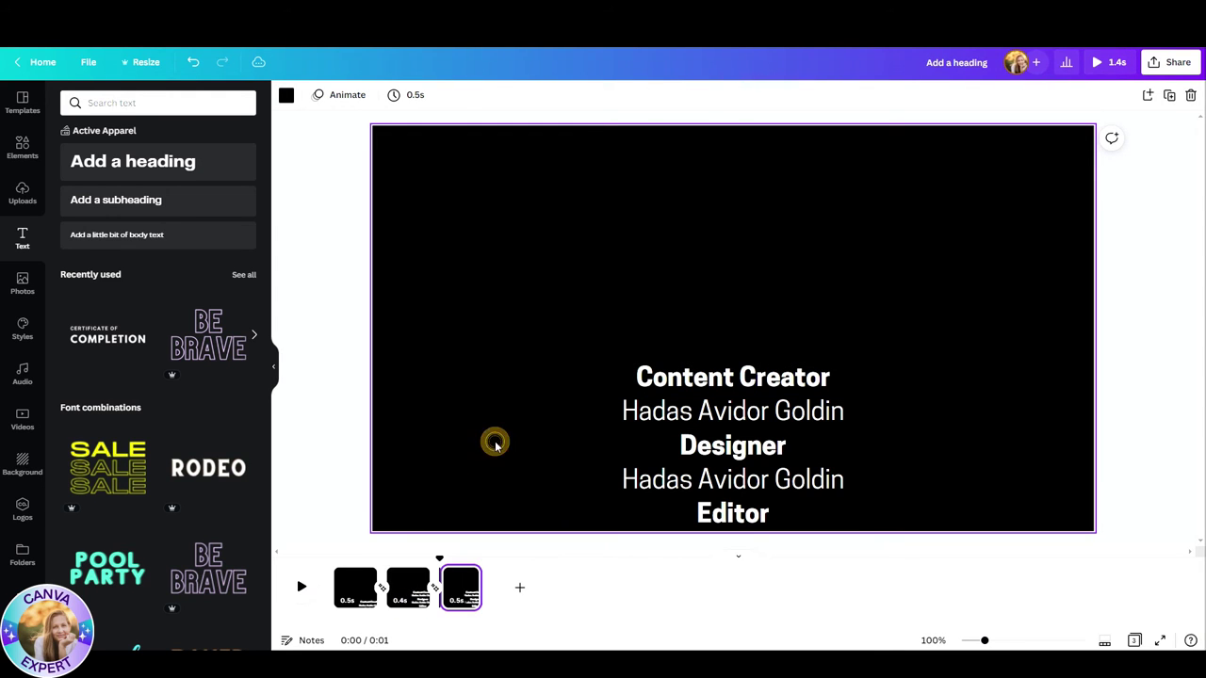
pyautogui.click(434, 595)
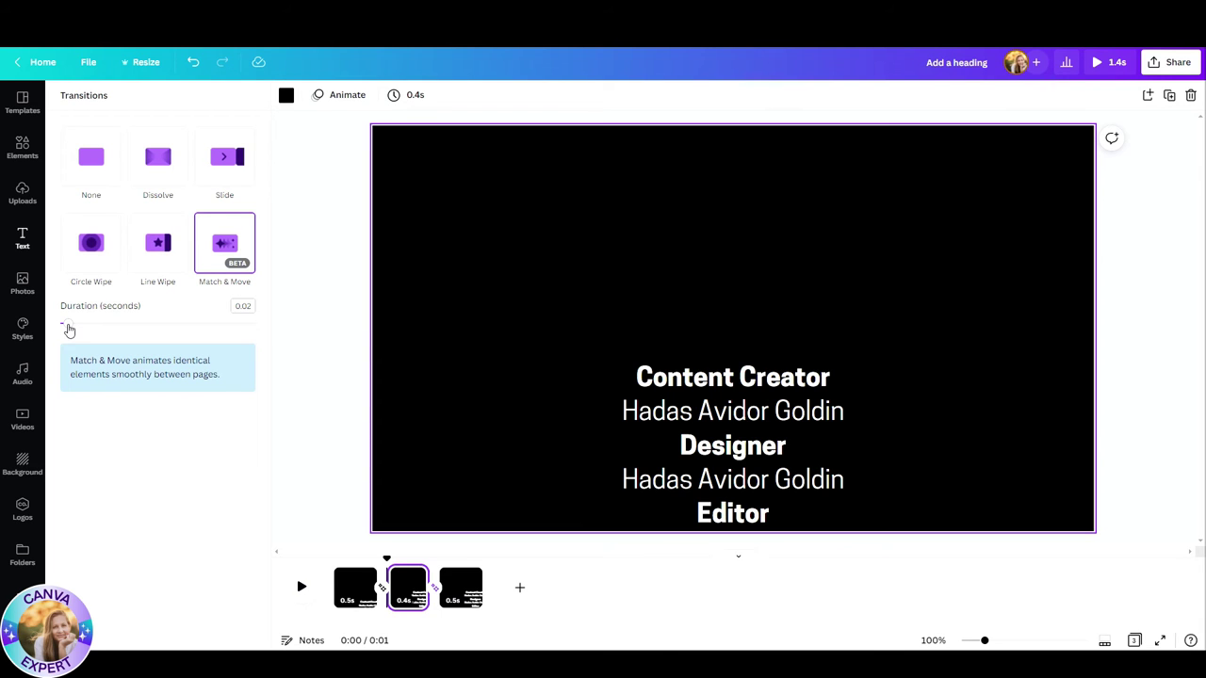
pyautogui.click(463, 591)
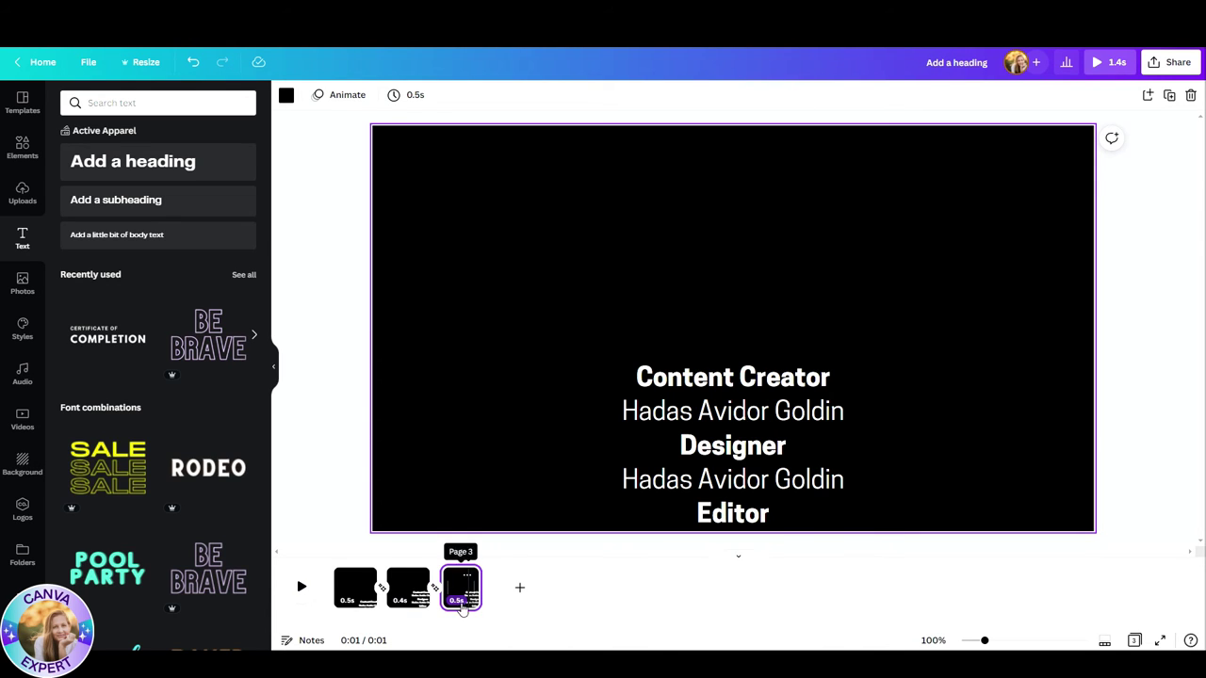
# Step: Nudge the page-3 credits up twice to reveal Presenter and the last name line
pyautogui.click(700, 415)
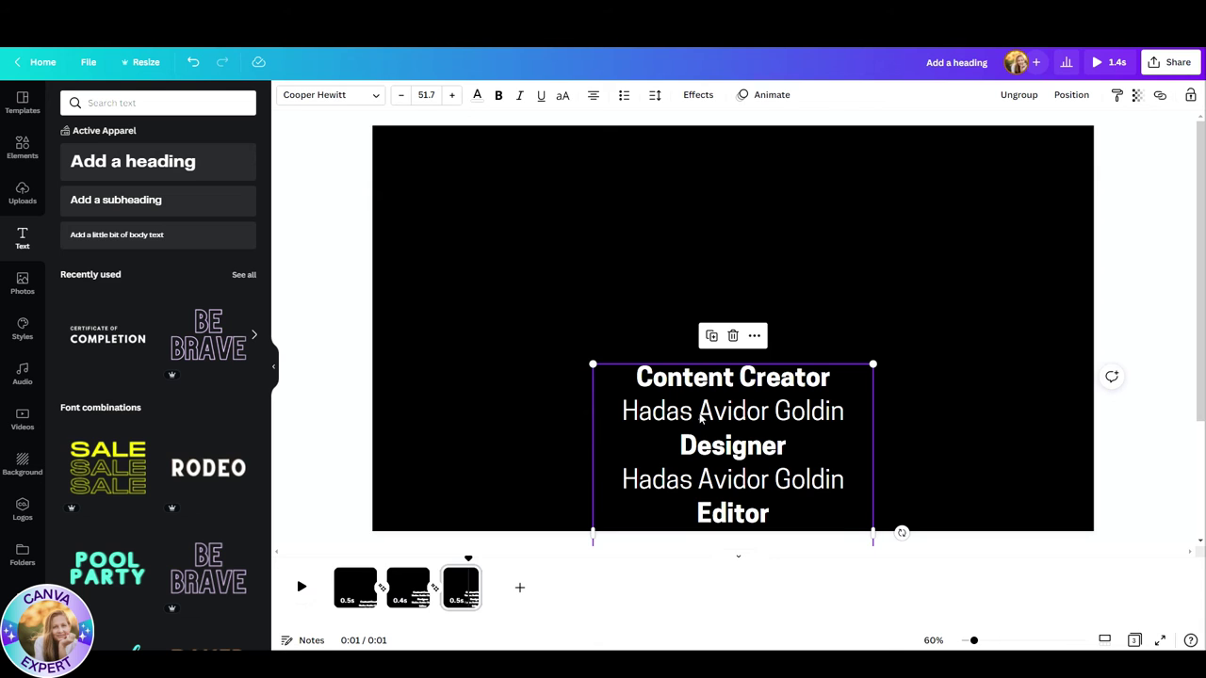
pyautogui.hotkey('shift', 'Up')
pyautogui.hotkey('shift', 'Up')
pyautogui.hotkey('shift', 'Up')
pyautogui.hotkey('shift', 'Up')
pyautogui.hotkey('shift', 'Up')
pyautogui.hotkey('shift', 'Up')
pyautogui.hotkey('shift', 'Up')
pyautogui.hotkey('shift', 'Up')
pyautogui.hotkey('shift', 'Up')
pyautogui.hotkey('shift', 'Up')
pyautogui.hotkey('shift', 'Up')
pyautogui.hotkey('shift', 'Up')
pyautogui.hotkey('shift', 'Up')
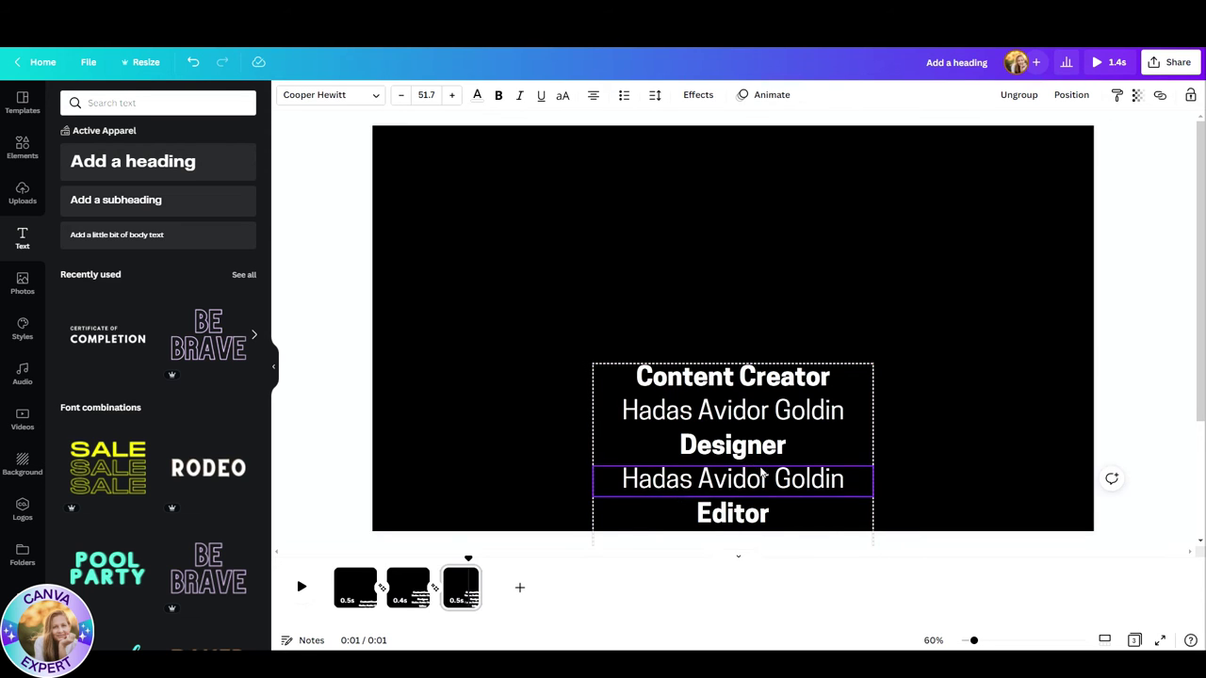
pyautogui.hotkey('shift', 'Up')
pyautogui.hotkey('shift', 'Up')
pyautogui.hotkey('shift', 'Up')
pyautogui.hotkey('shift', 'Up')
pyautogui.hotkey('shift', 'Up')
pyautogui.hotkey('shift', 'Up')
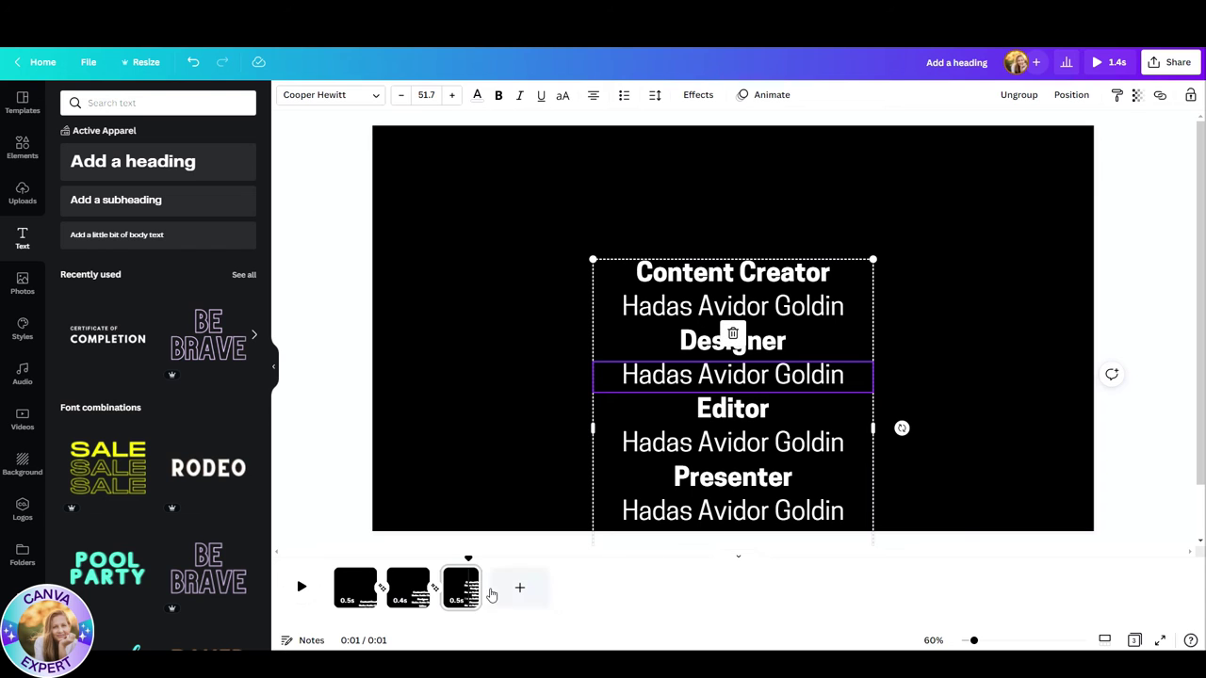
# Step: Duplicate pages up to eight and push the credits on the last copy off the top
pyautogui.rightClick(461, 582)
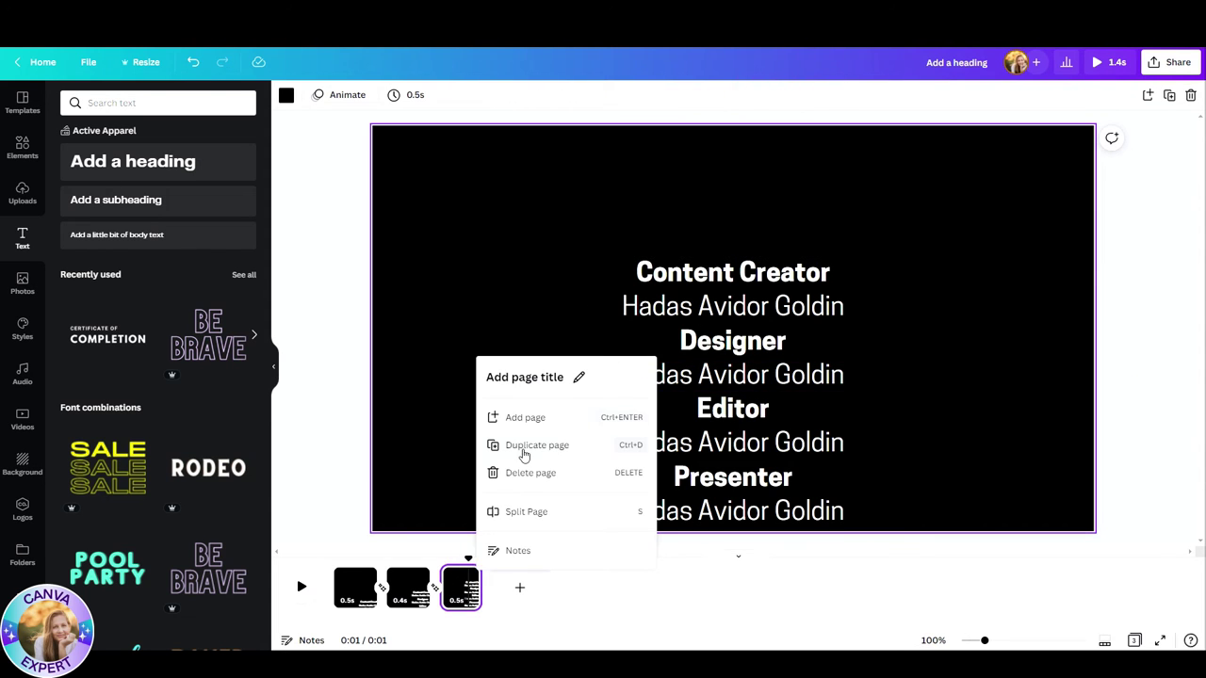
pyautogui.click(524, 446)
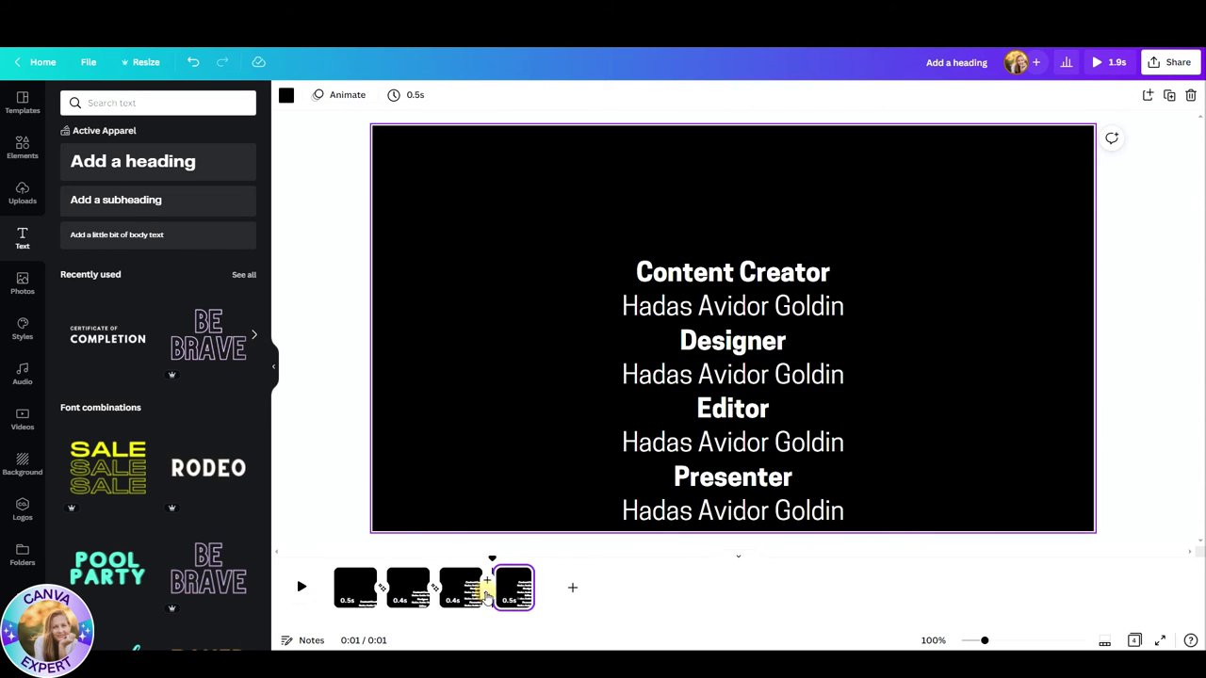
pyautogui.click(800, 323)
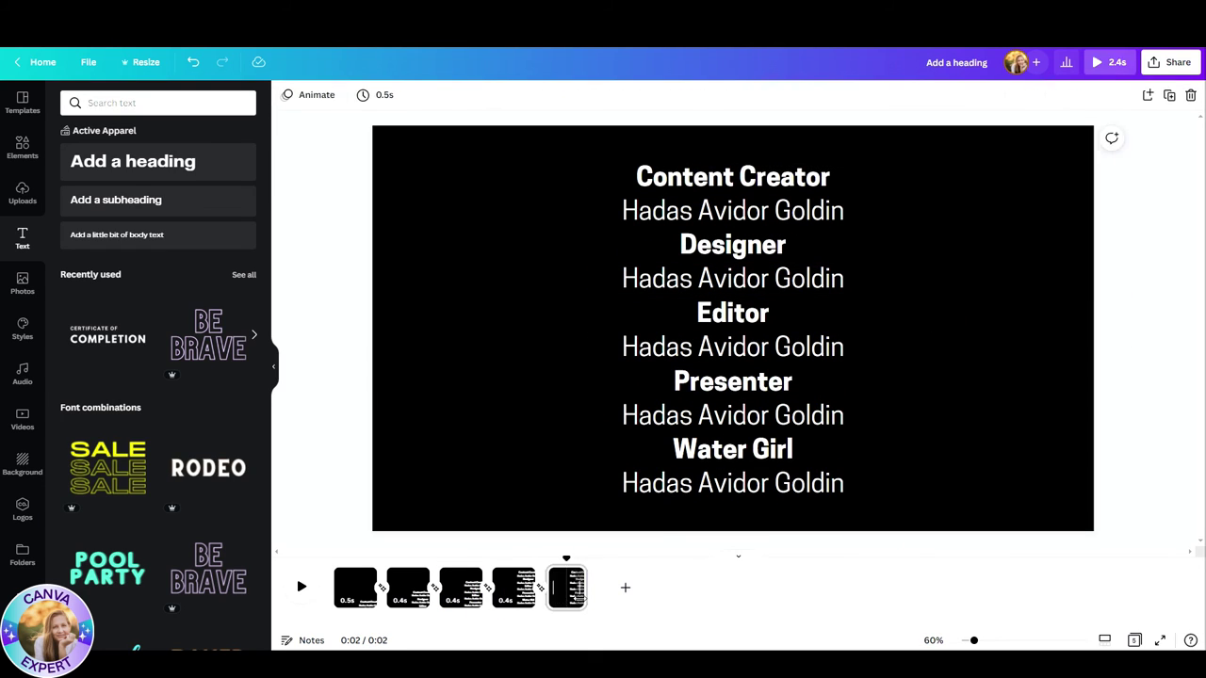
pyautogui.rightClick(570, 585)
pyautogui.click(633, 444)
pyautogui.rightClick(622, 586)
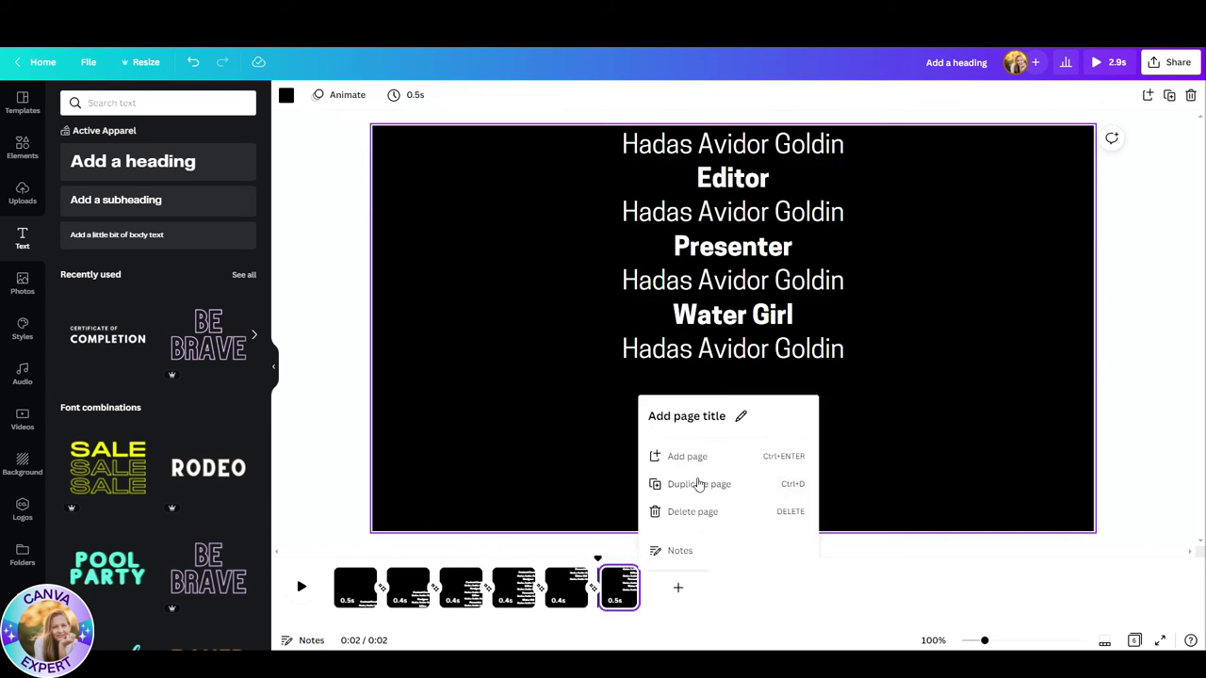
pyautogui.click(704, 484)
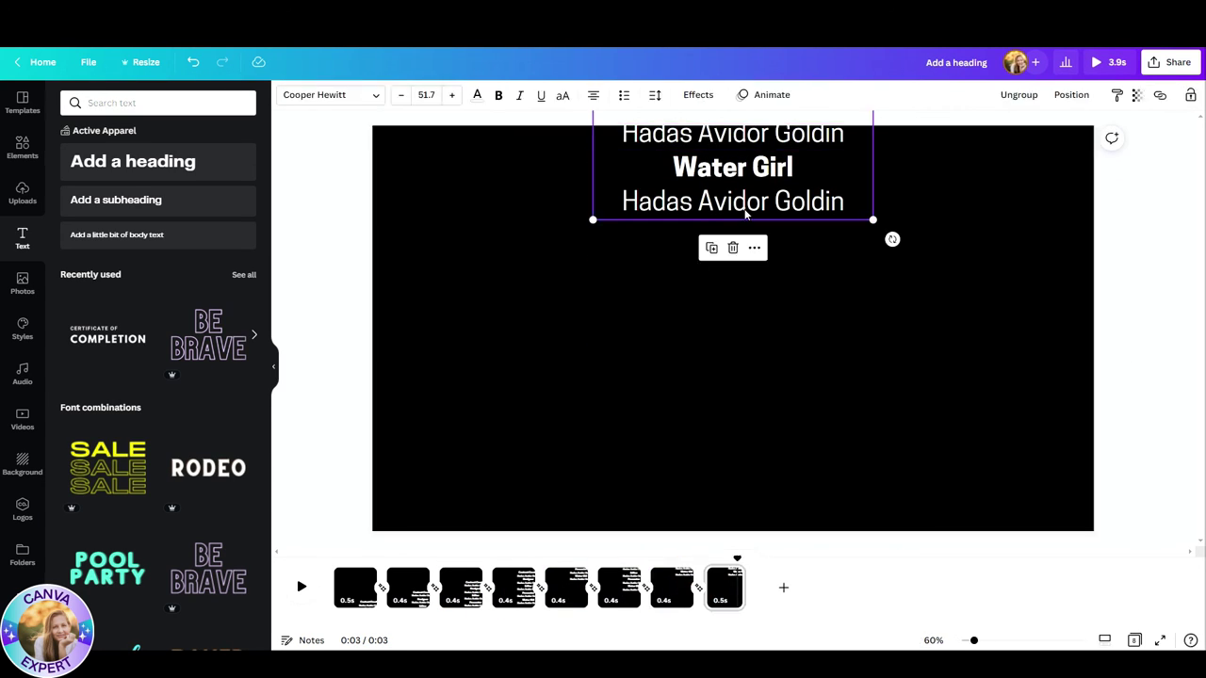
pyautogui.hotkey('shift', 'Up')
pyautogui.hotkey('shift', 'Up')
pyautogui.hotkey('shift', 'Up')
pyautogui.hotkey('shift', 'Up')
pyautogui.hotkey('shift', 'Up')
pyautogui.hotkey('shift', 'Up')
pyautogui.hotkey('shift', 'Up')
pyautogui.hotkey('shift', 'Up')
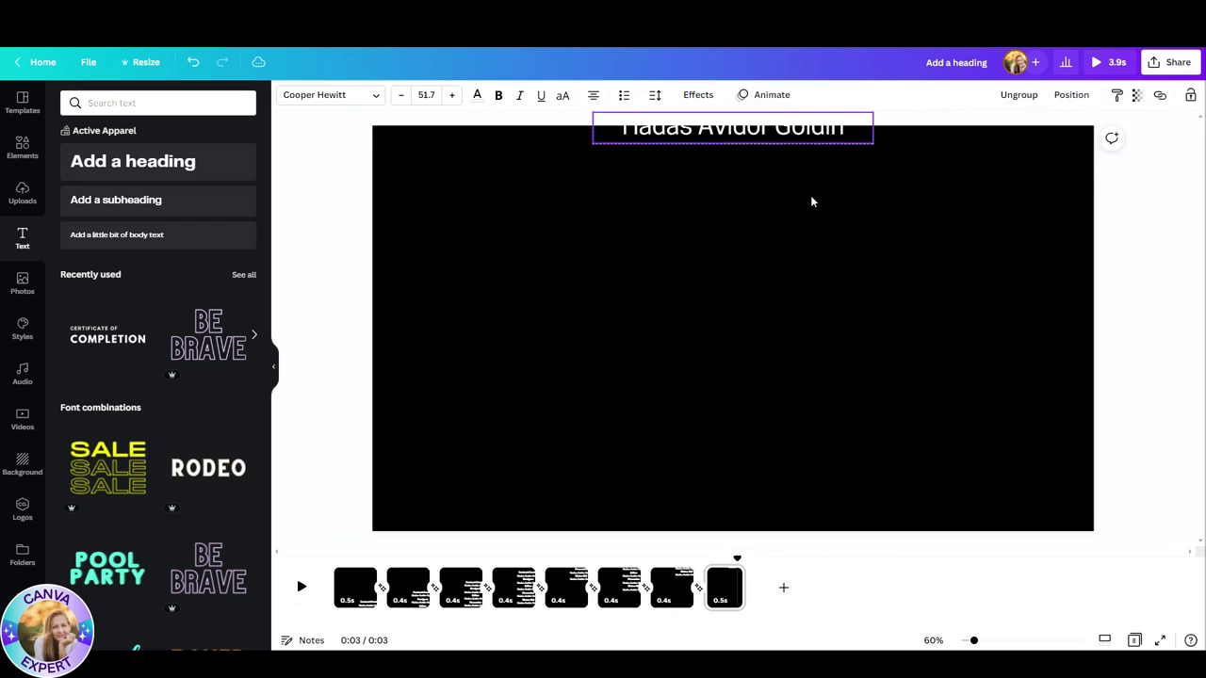
# Step: Check that page 8 is fully black, then return to page 1
pyautogui.click(778, 500)
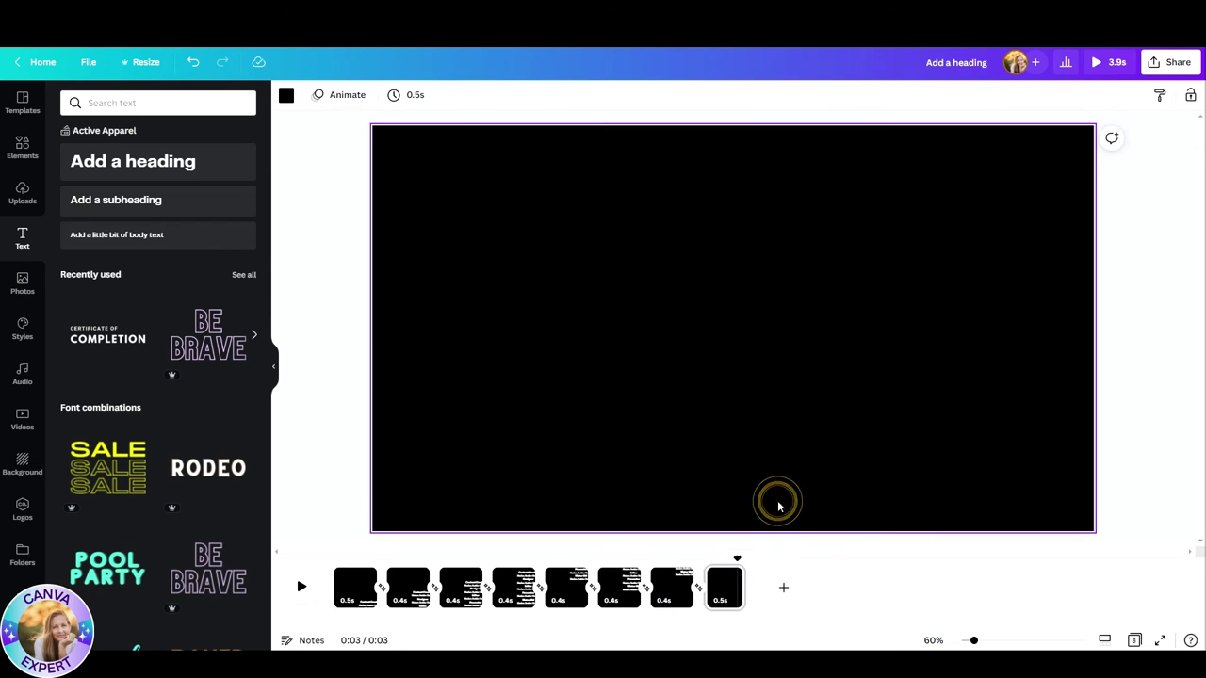
pyautogui.click(722, 595)
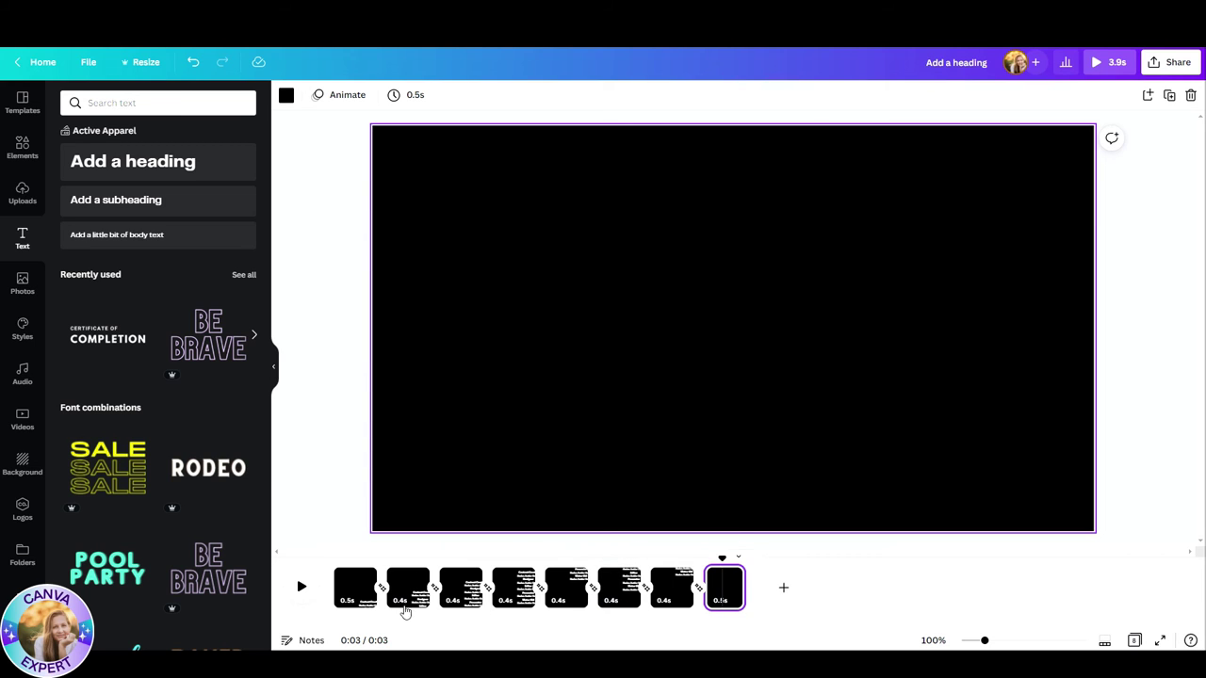
pyautogui.click(351, 599)
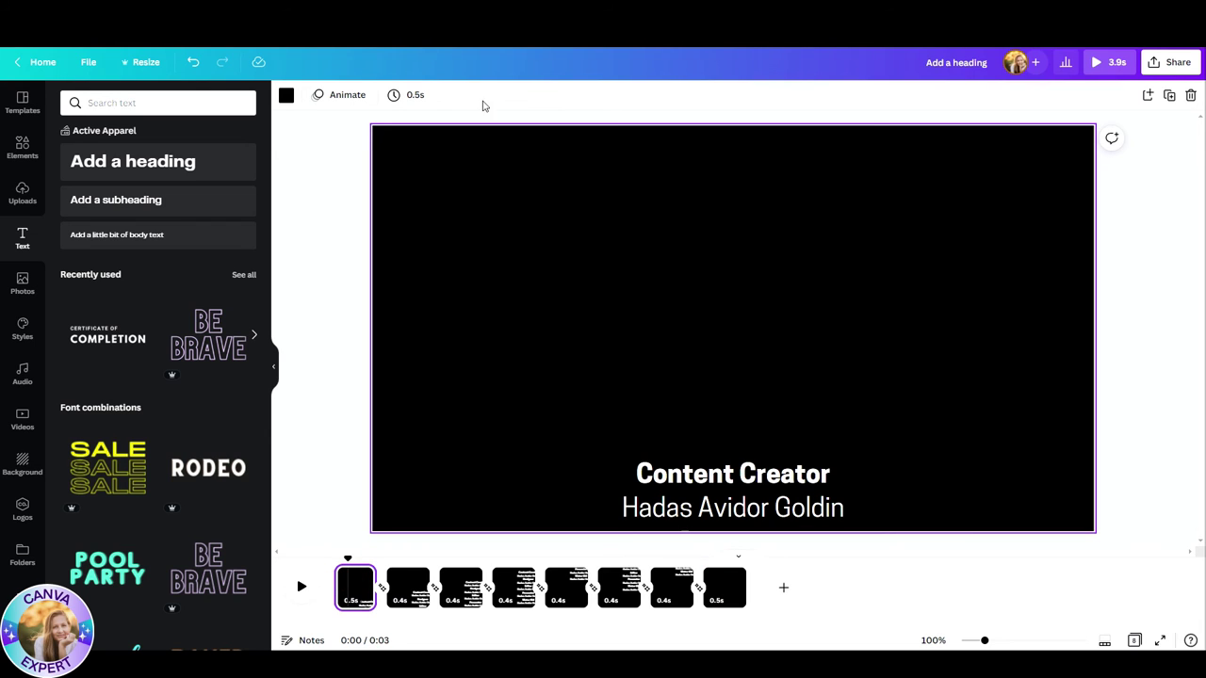
# Step: Give all eight credits pages a 0.5s timing, for a 4.0s video
pyautogui.click(411, 95)
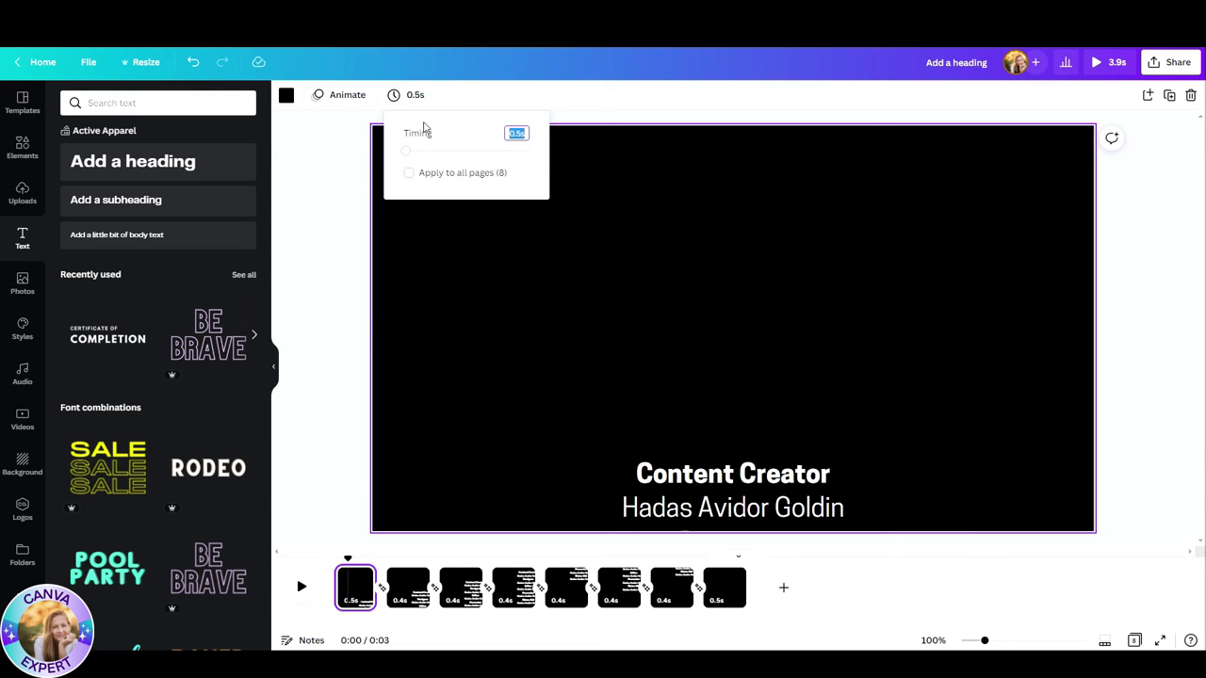
pyautogui.click(410, 179)
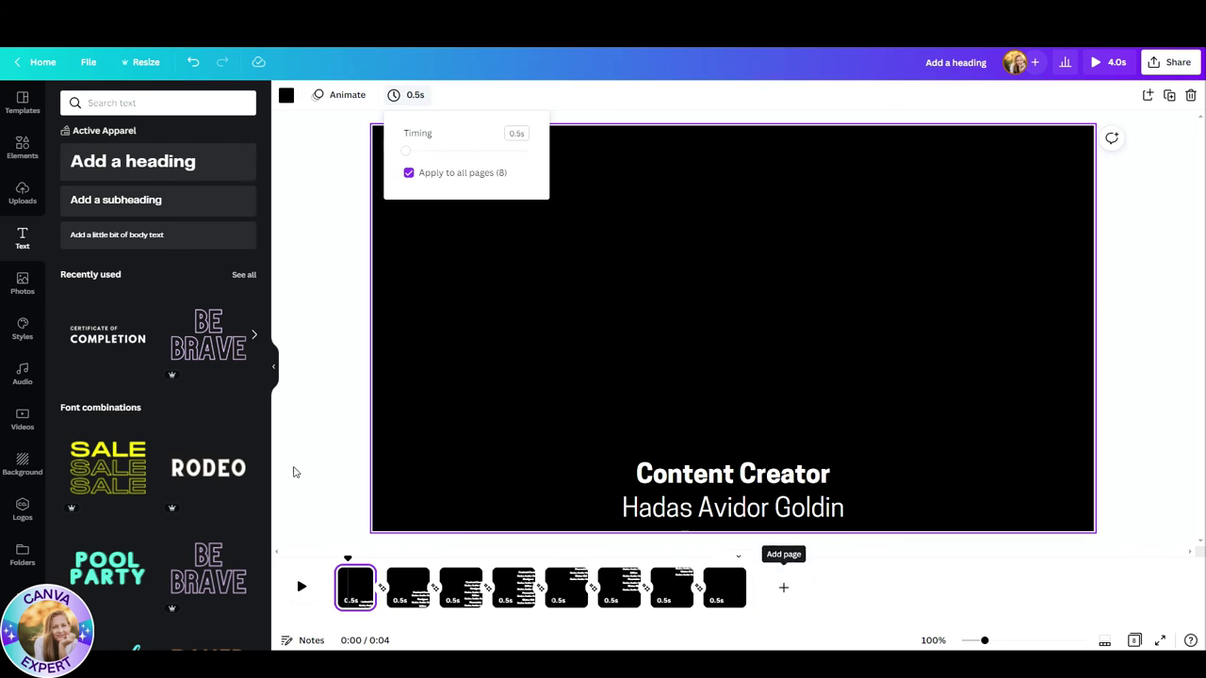
pyautogui.click(332, 235)
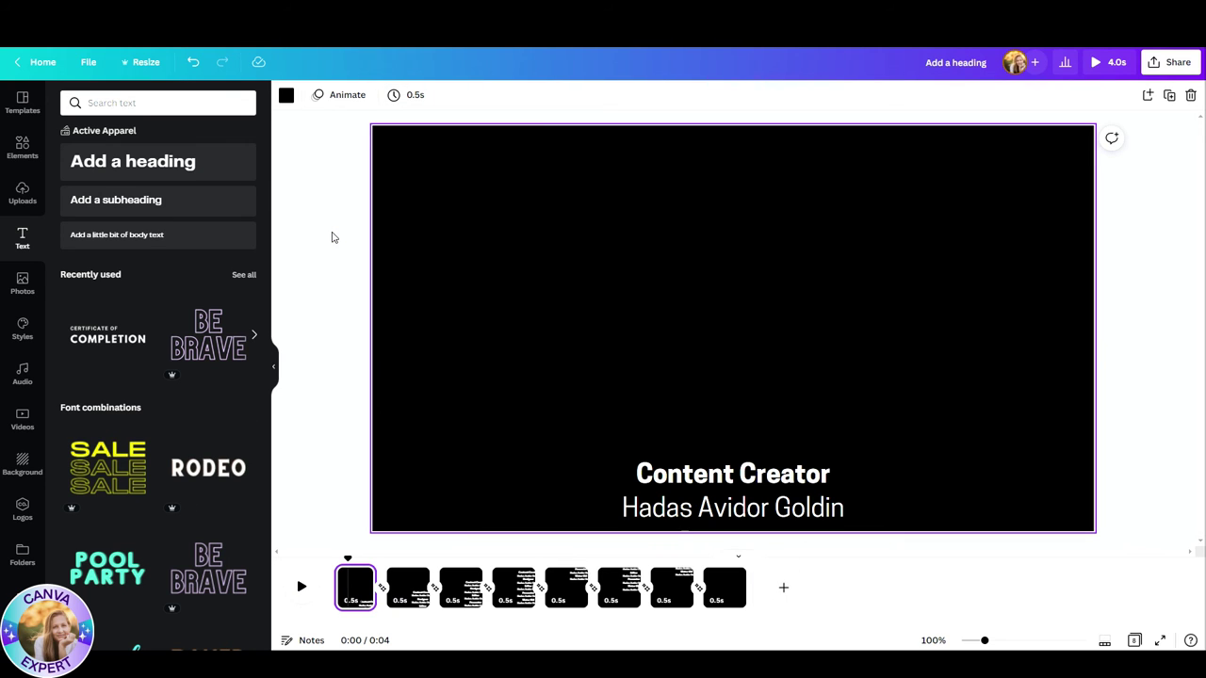
pyautogui.click(23, 372)
# Step: Search audio for 'film' and add 'Our Only Hope for Love' under all pages
pyautogui.click(122, 104)
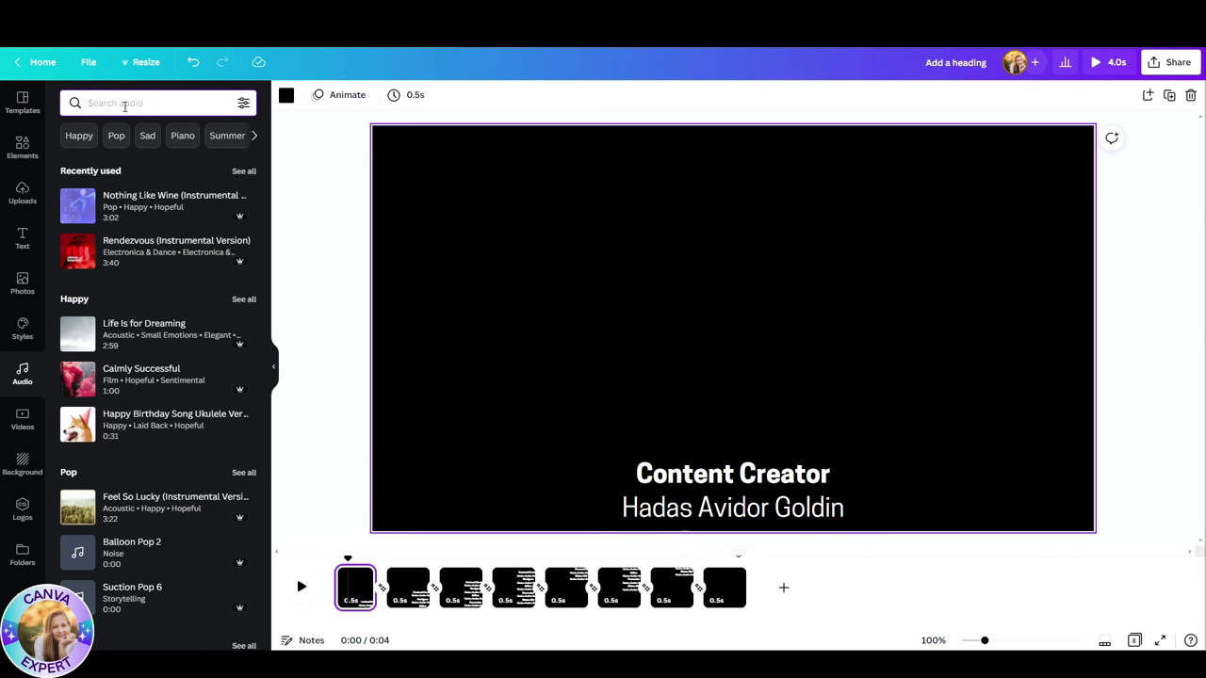
pyautogui.write('film')
pyautogui.press('Return')
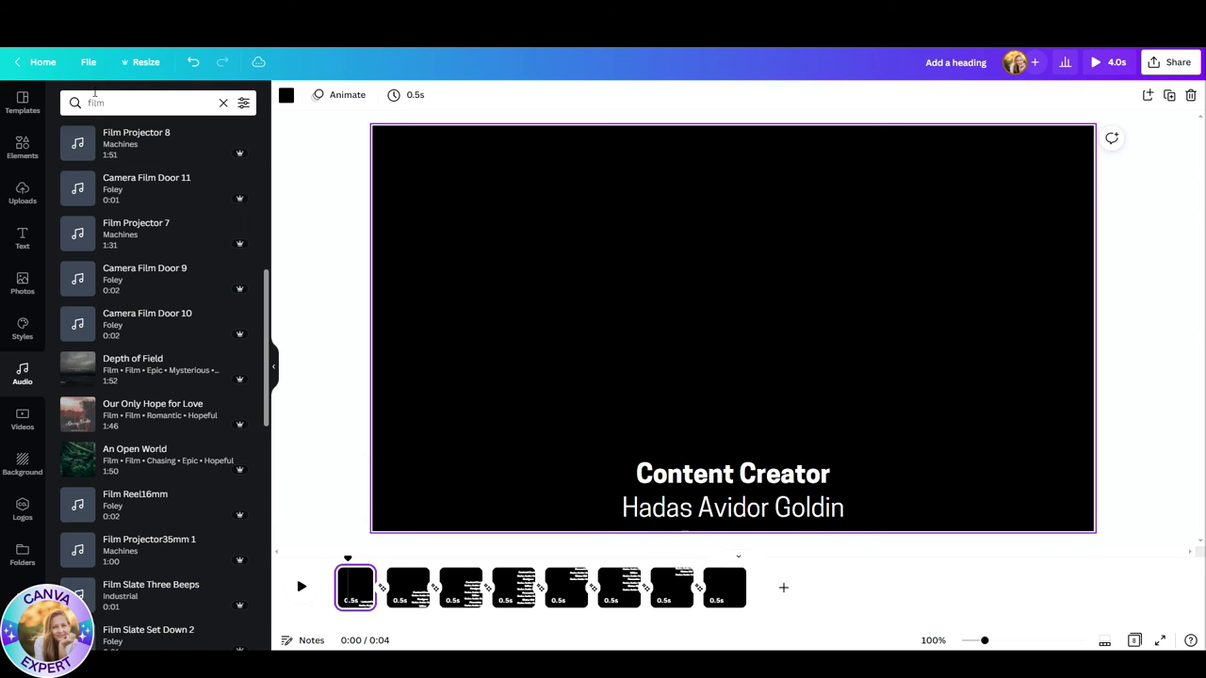
pyautogui.click(149, 415)
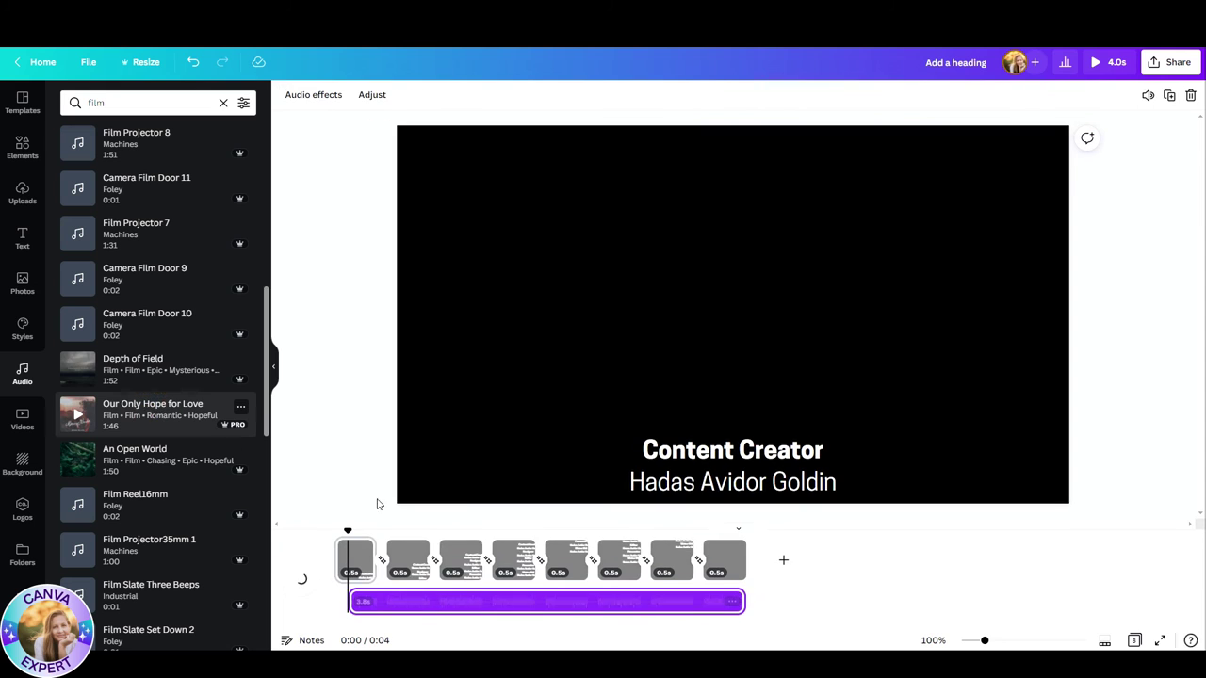
pyautogui.click(471, 602)
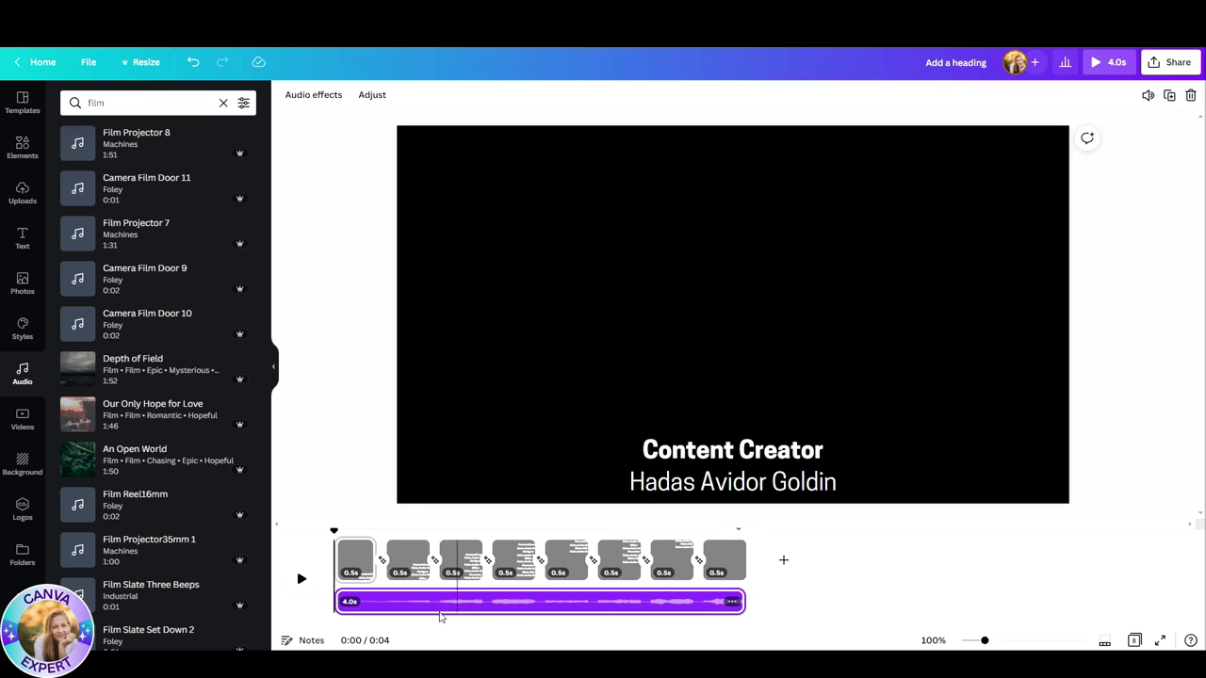
pyautogui.click(1149, 97)
# Step: Lower the music volume slightly and add a fade out to the track
pyautogui.moveTo(1128, 123); pyautogui.dragTo(1101, 126)
pyautogui.click(317, 94)
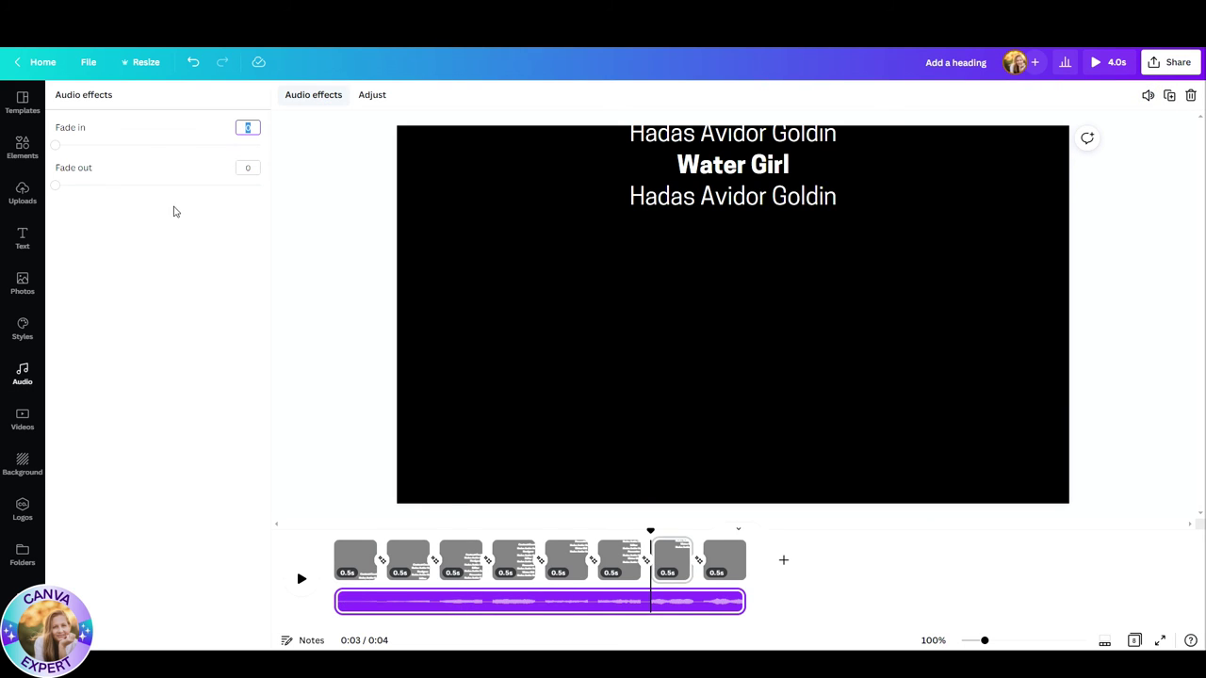
pyautogui.moveTo(58, 185); pyautogui.dragTo(217, 189)
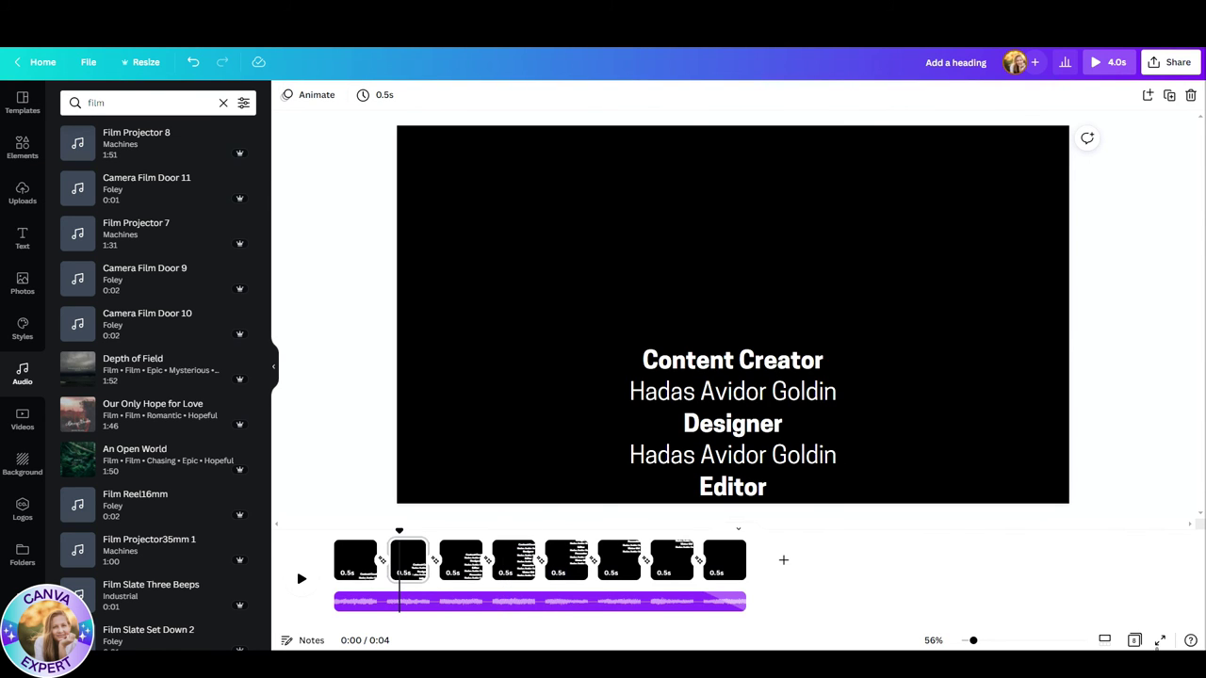
pyautogui.click(1134, 641)
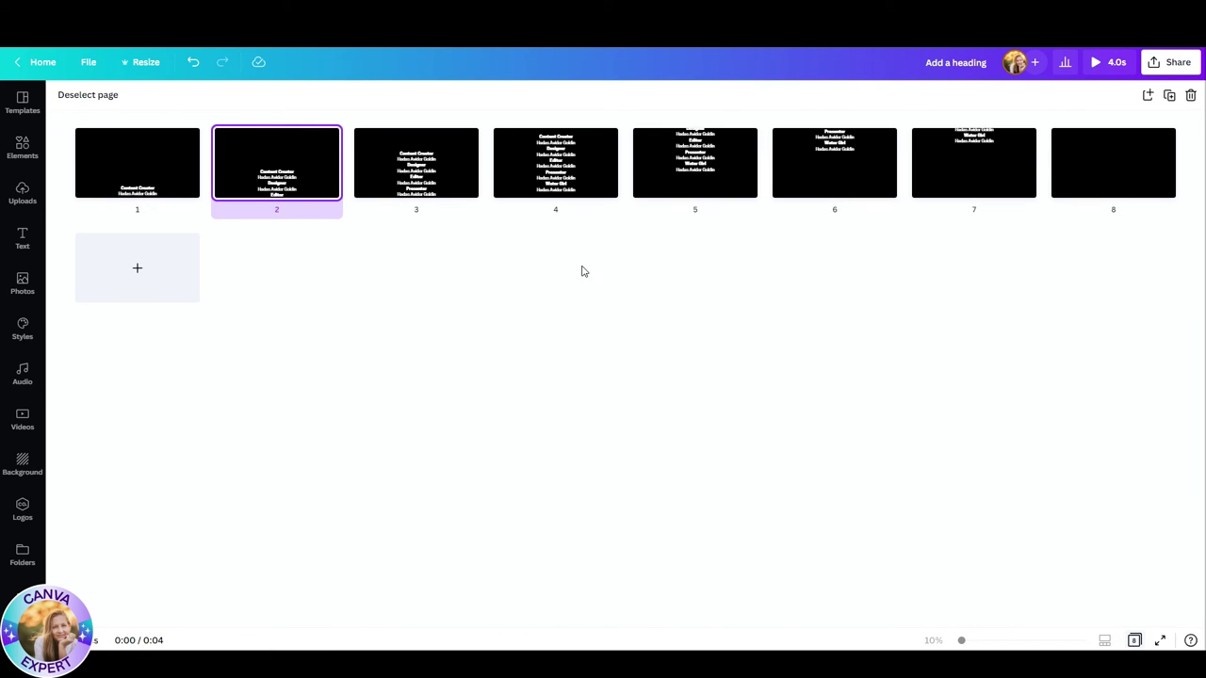
# Step: Select all eight credits pages and duplicate them in the grid view
pyautogui.click(88, 94)
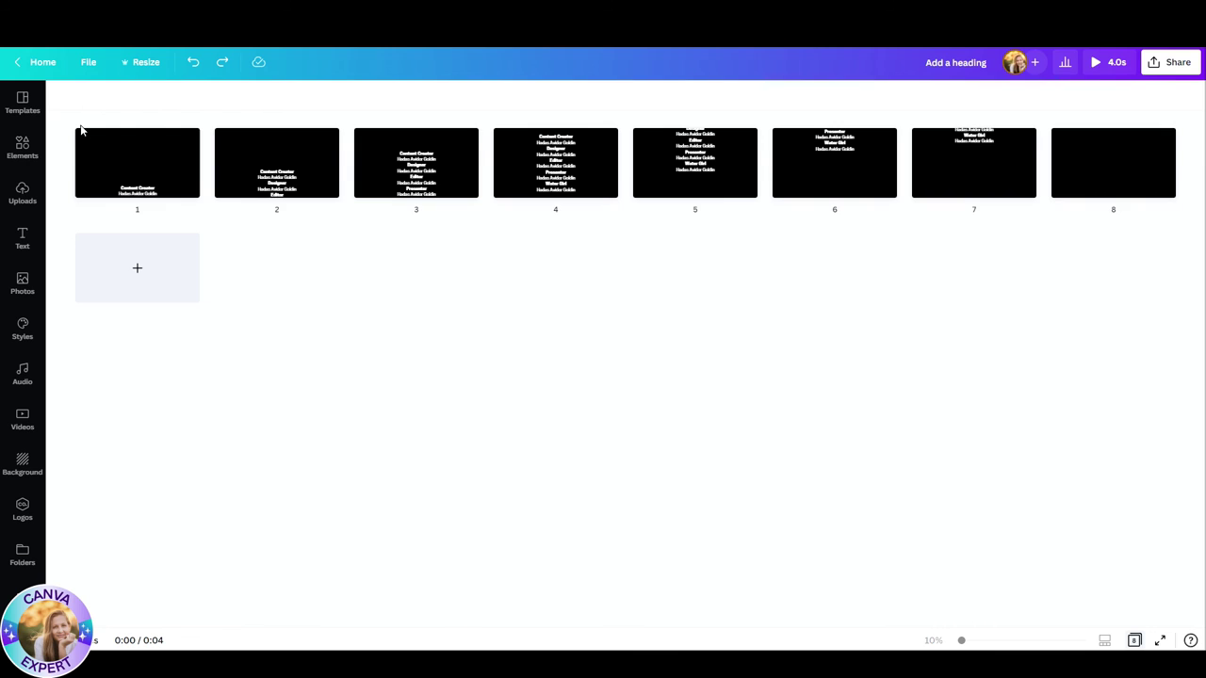
pyautogui.hotkey('ctrl', 'a')
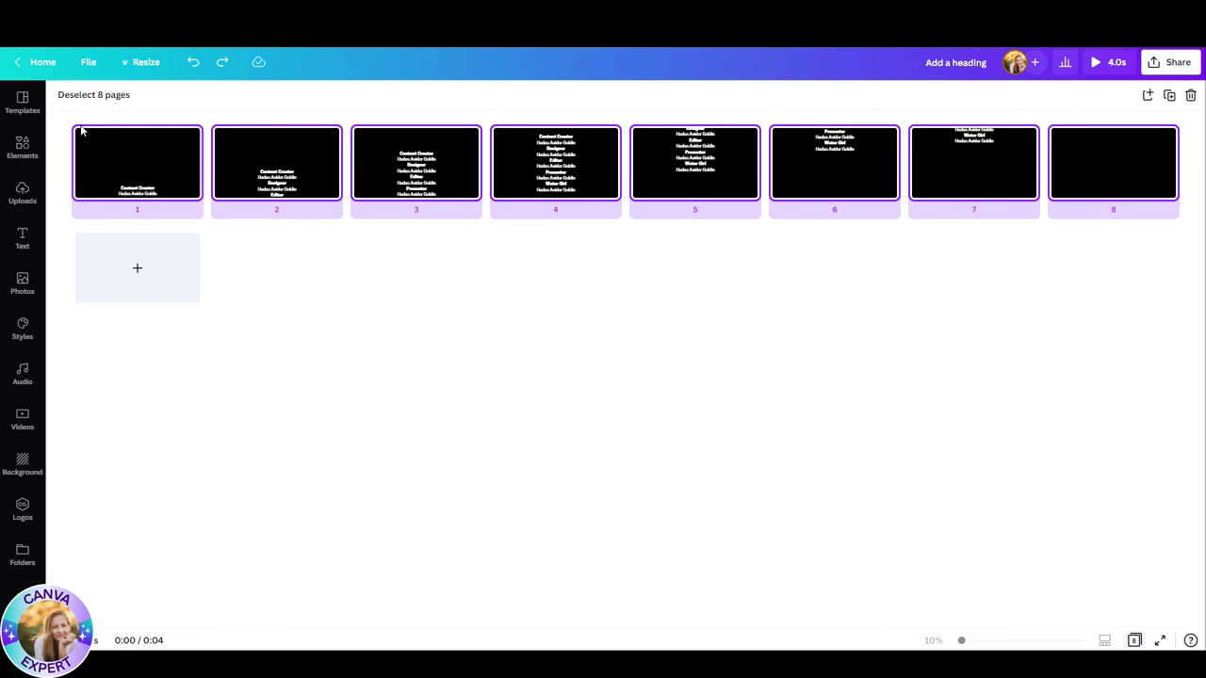
pyautogui.hotkey('ctrl', 'd')
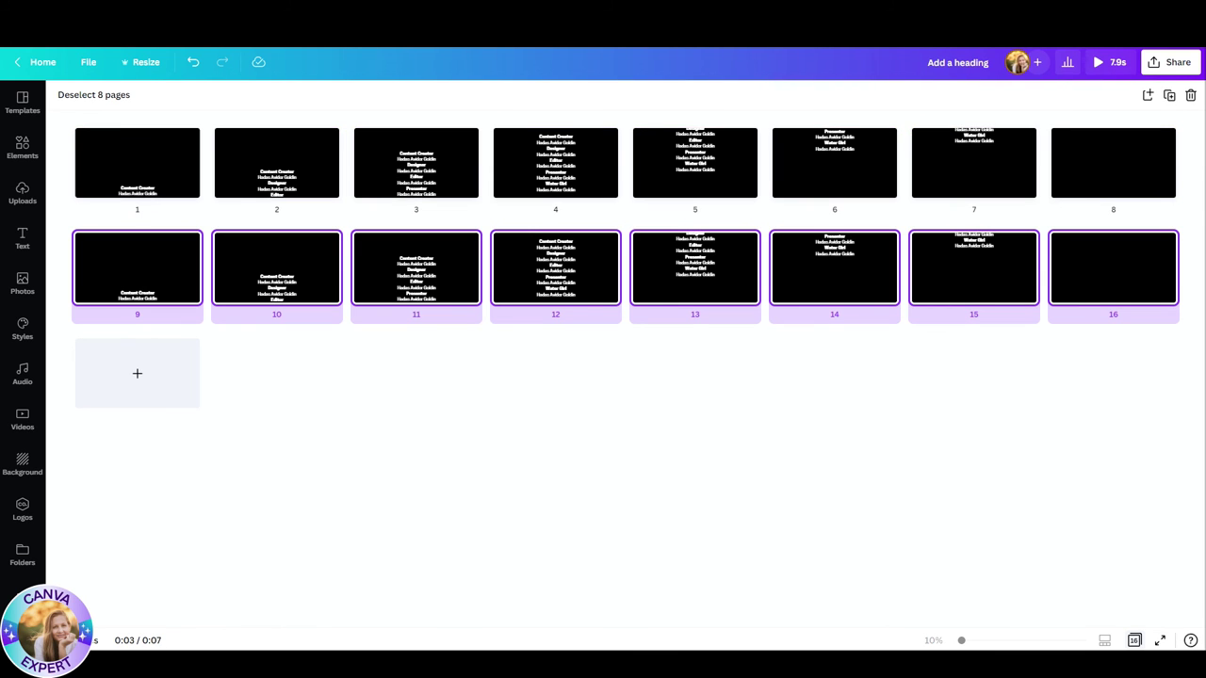
pyautogui.click(1100, 337)
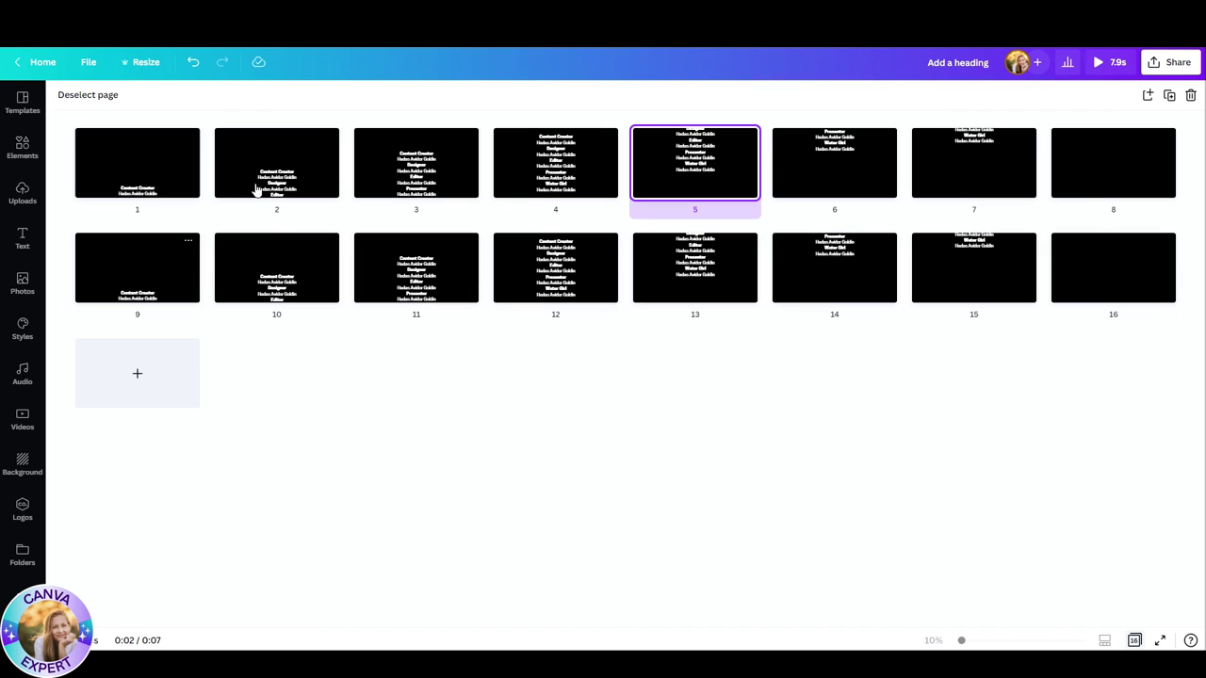
# Step: Delete the blank page 8, leaving 15 pages totalling 7.4s
pyautogui.click(1167, 144)
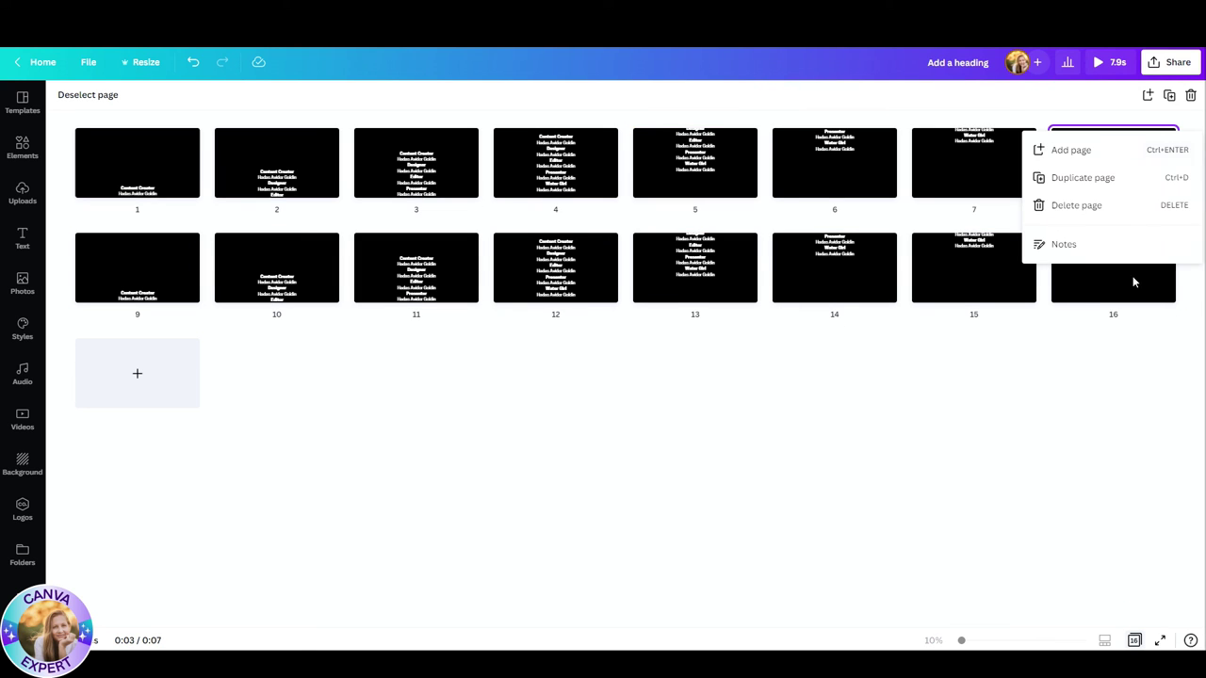
pyautogui.click(1127, 374)
pyautogui.click(1104, 141)
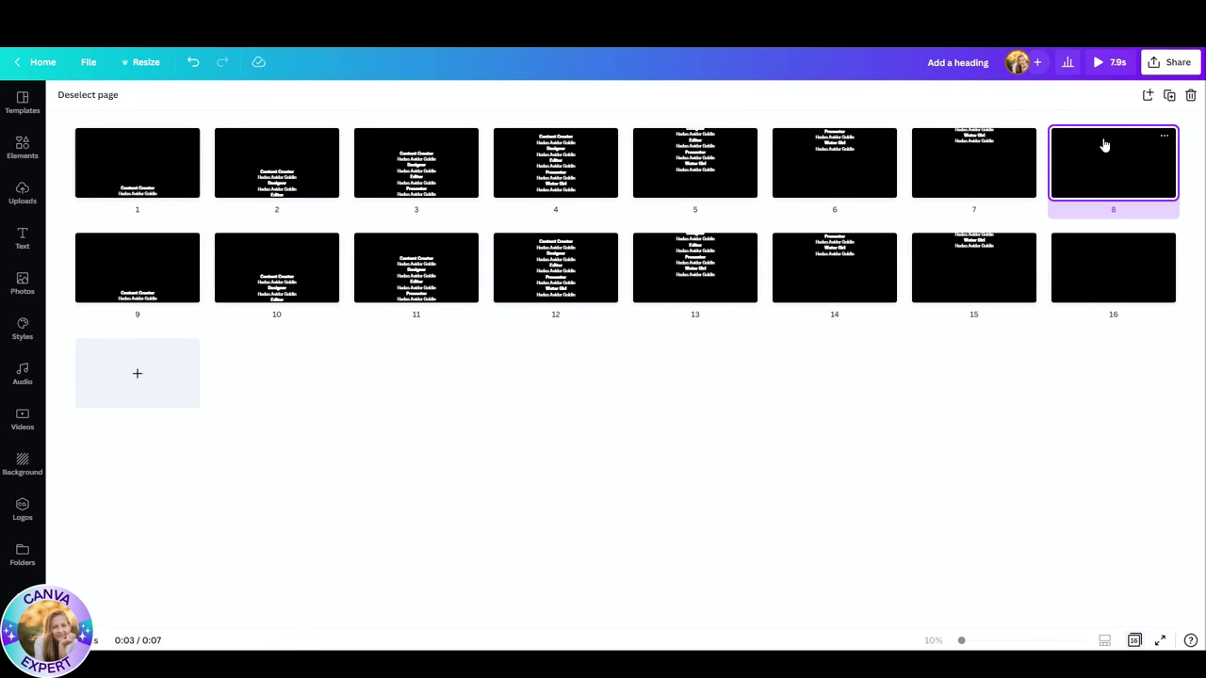
pyautogui.press('Delete')
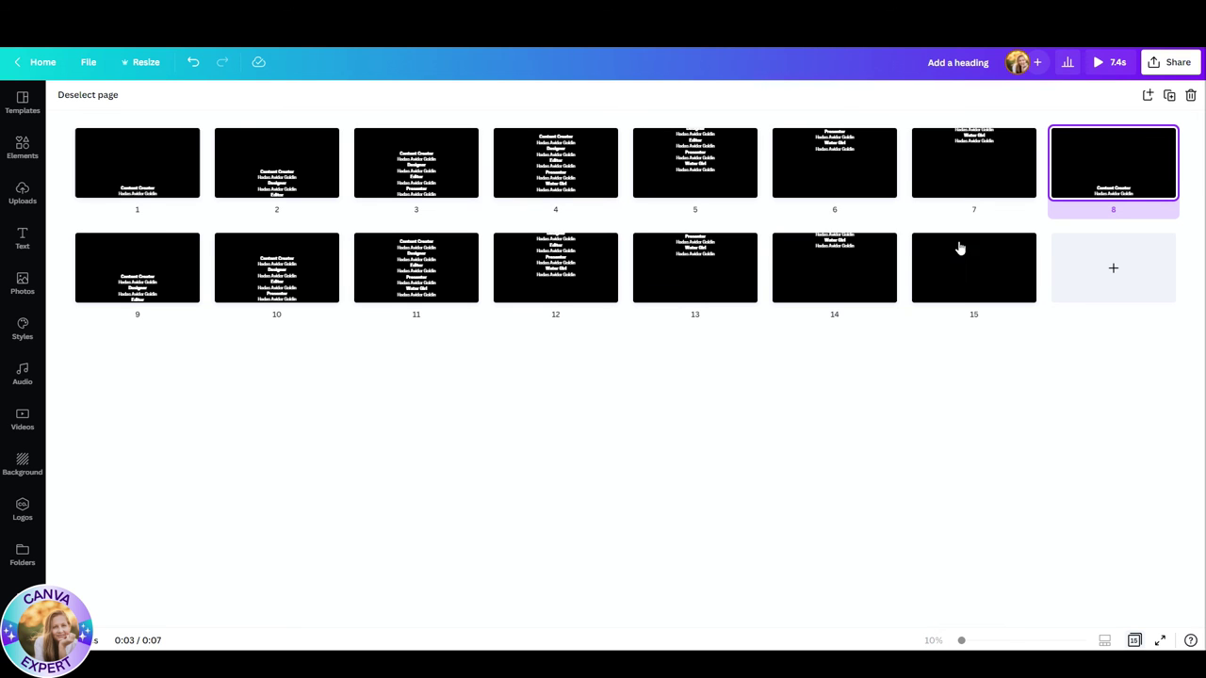